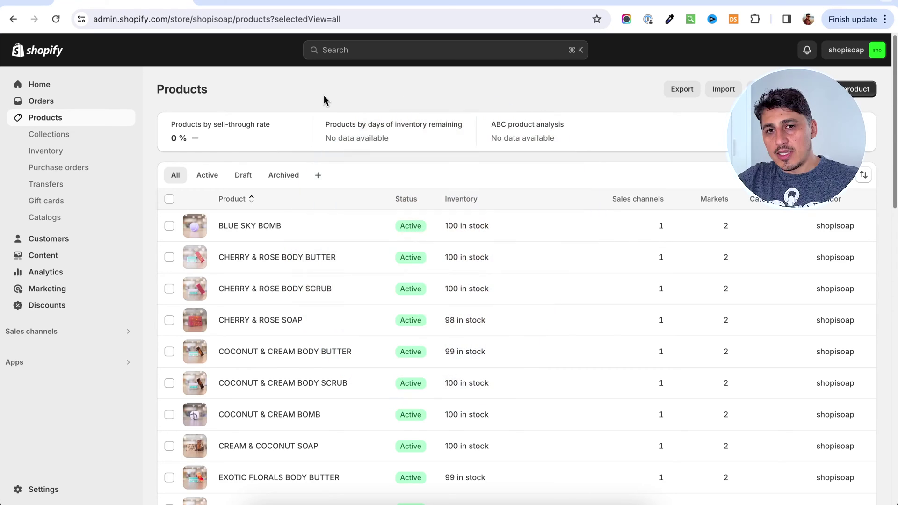
Open the Shower Mesh Sponge loofah product from the Products list
{"action": "scroll", "coordinate": [339, 273], "scroll_direction": "down", "scroll_amount": 9}
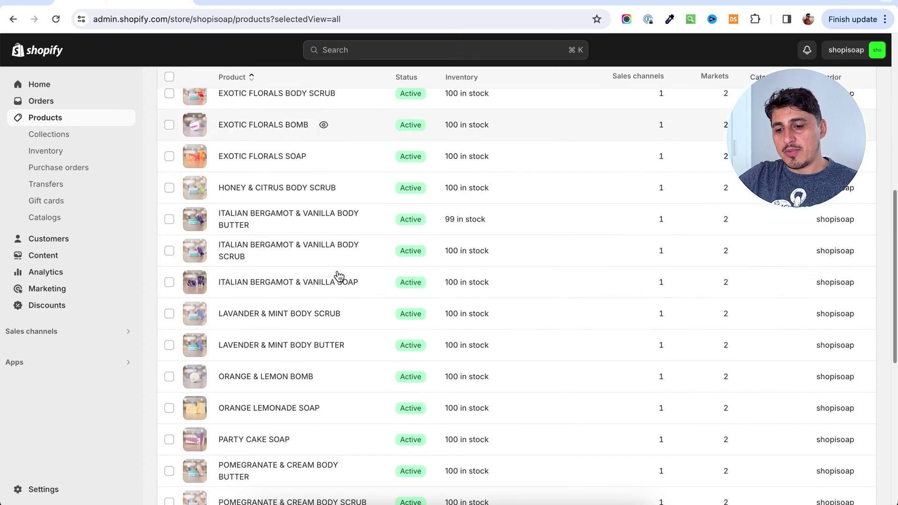
{"action": "scroll", "coordinate": [339, 276], "scroll_direction": "down", "scroll_amount": 6}
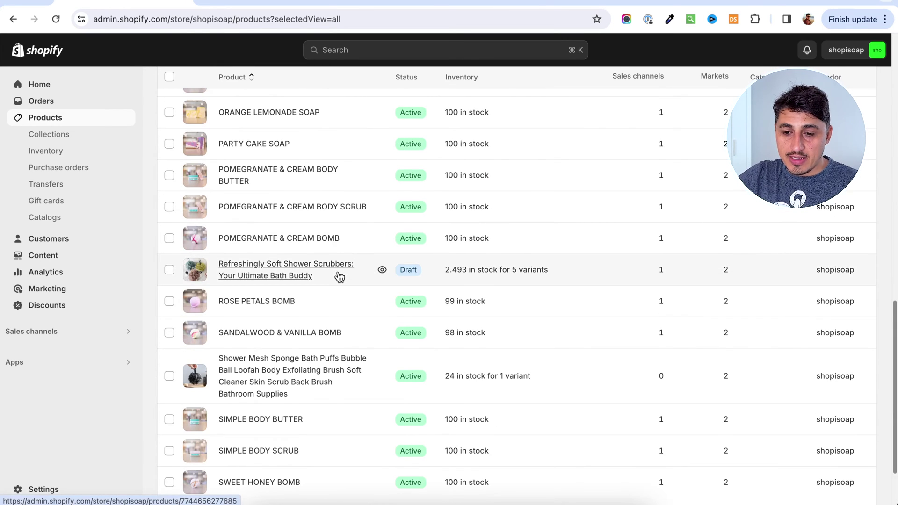
{"action": "left_click", "coordinate": [252, 375]}
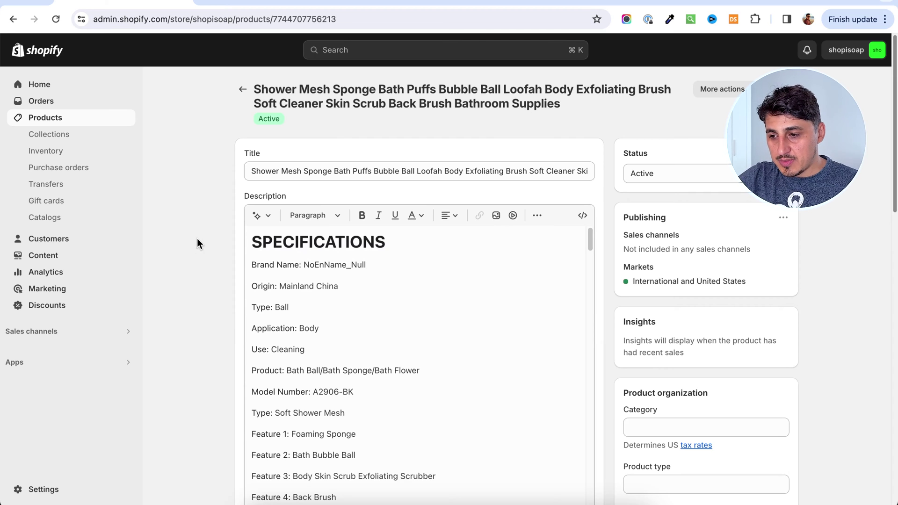
Compare it with its AliExpress listing, then return to the Shopify product page
{"action": "left_click", "coordinate": [264, 2]}
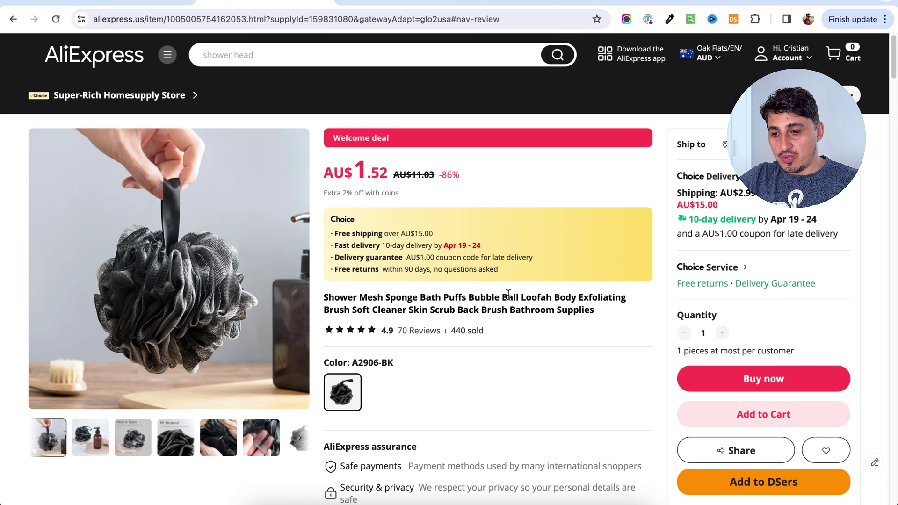
{"action": "scroll", "coordinate": [553, 349], "scroll_direction": "down", "scroll_amount": 1}
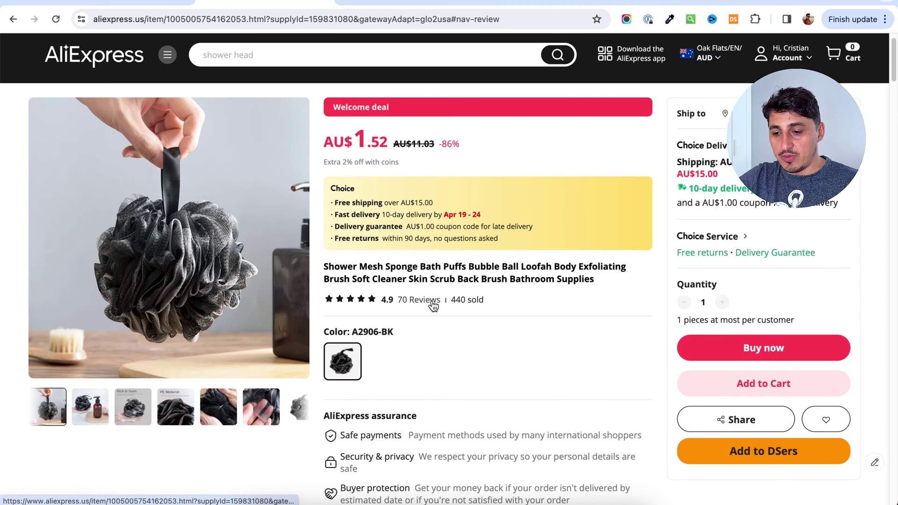
{"action": "scroll", "coordinate": [435, 307], "scroll_direction": "down", "scroll_amount": 1}
{"action": "key", "text": "ctrl+shift+Tab"}
Install Judge.me Product Reviews from Shopify's recommended apps
{"action": "left_click", "coordinate": [47, 365]}
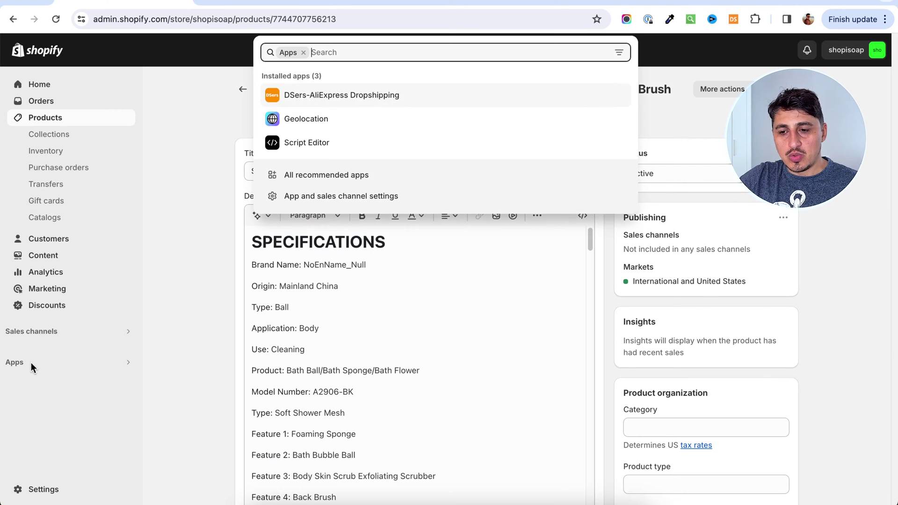
{"action": "left_click", "coordinate": [349, 177]}
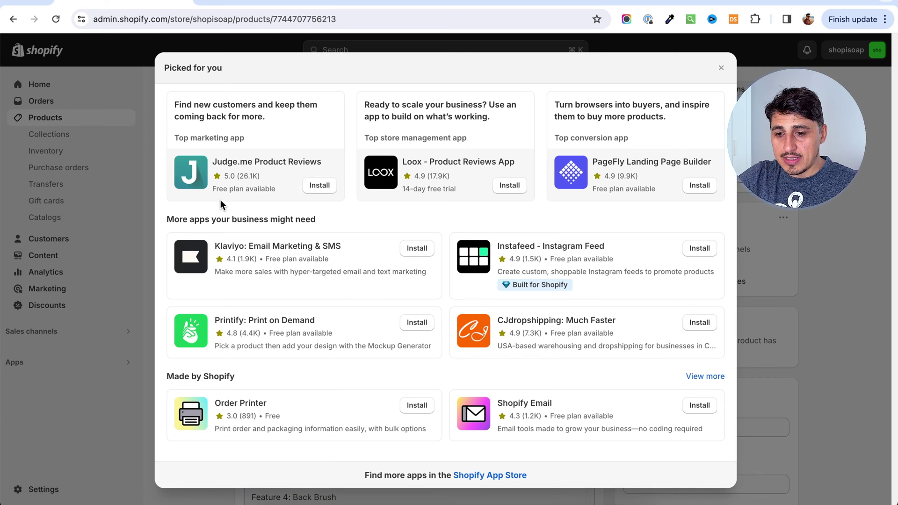
{"action": "left_click", "coordinate": [320, 185]}
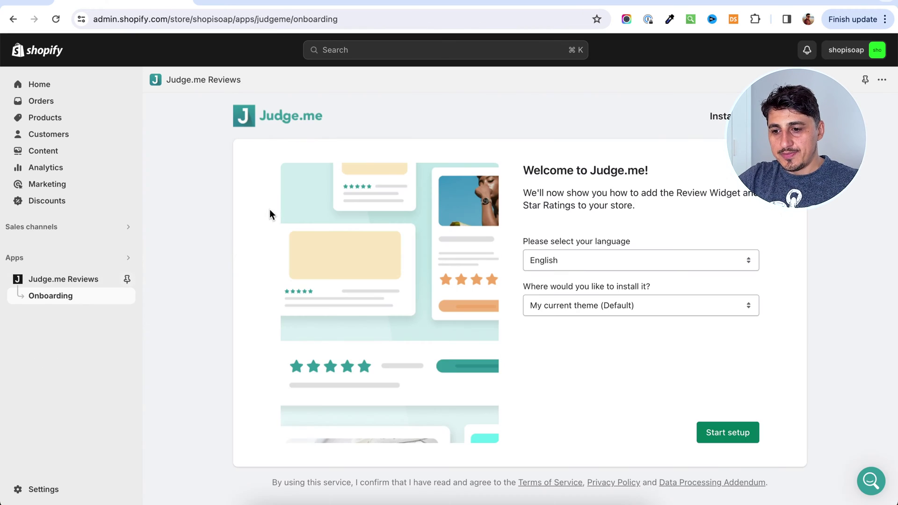
Start Judge.me setup in English on the current Default theme and enable its app embed
{"action": "left_click", "coordinate": [557, 308]}
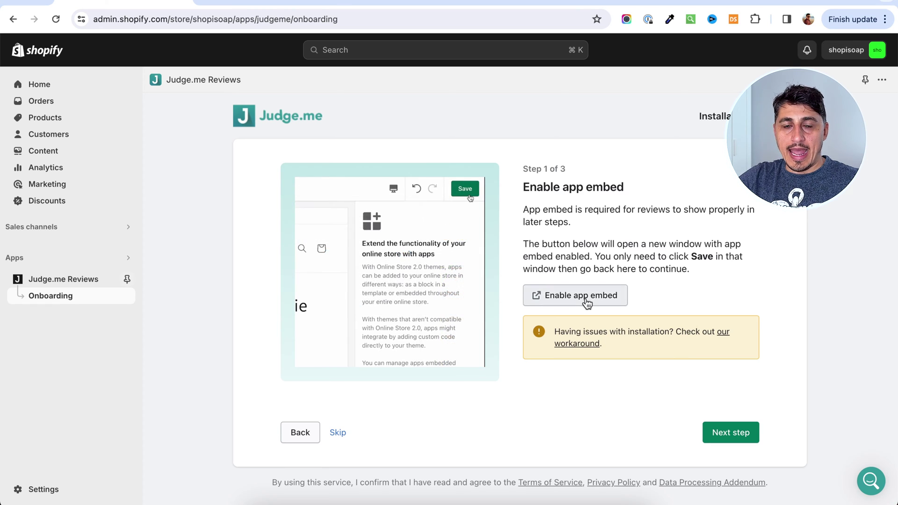
{"action": "left_click", "coordinate": [584, 302]}
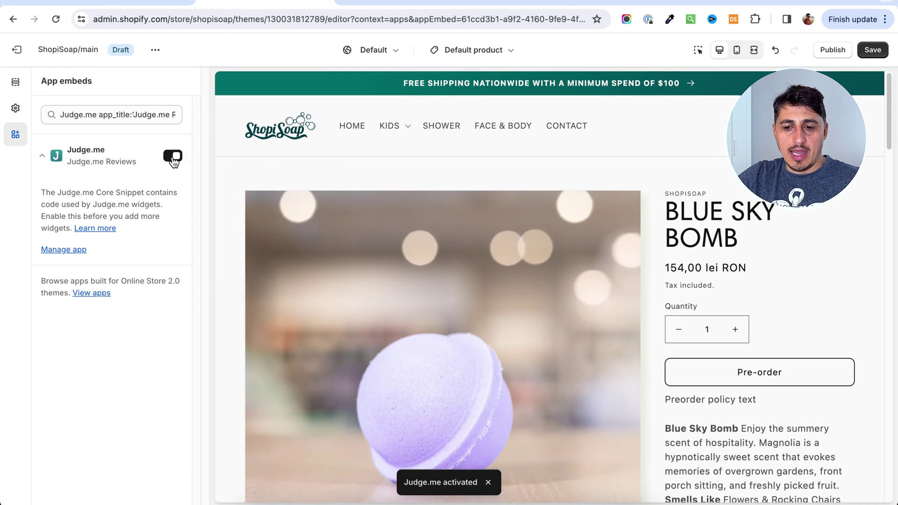
Save the activated Judge.me app embed and go back to the onboarding
{"action": "left_click", "coordinate": [881, 52]}
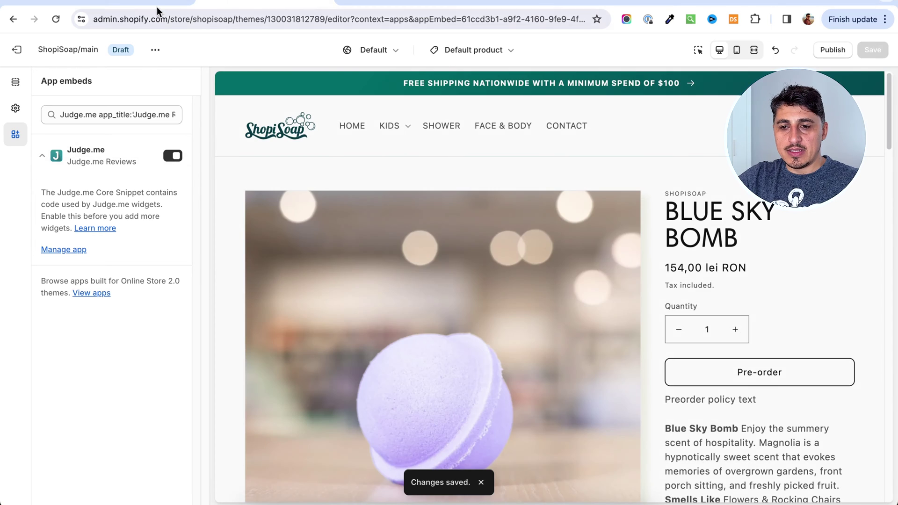
{"action": "left_click", "coordinate": [156, 7]}
Install the Review Widget and drag the Apps section above Product recommendations
{"action": "left_click", "coordinate": [725, 429]}
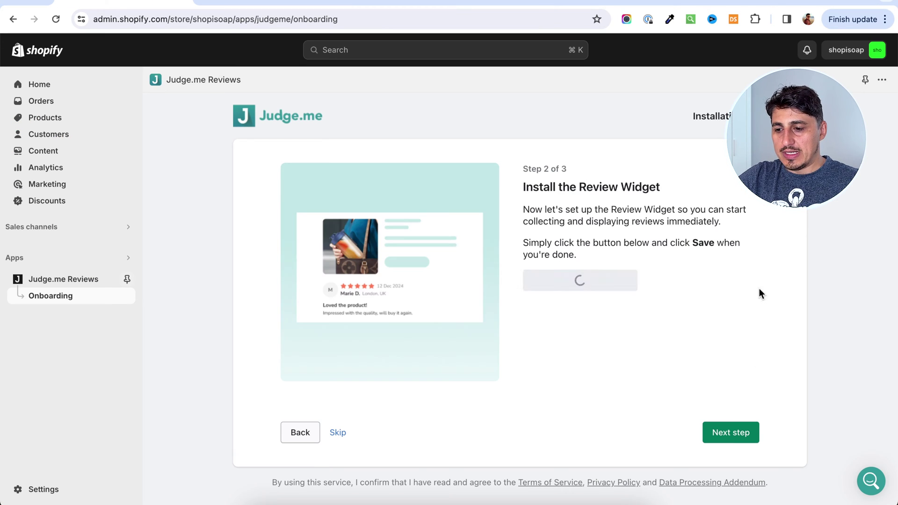
{"action": "left_click", "coordinate": [595, 281]}
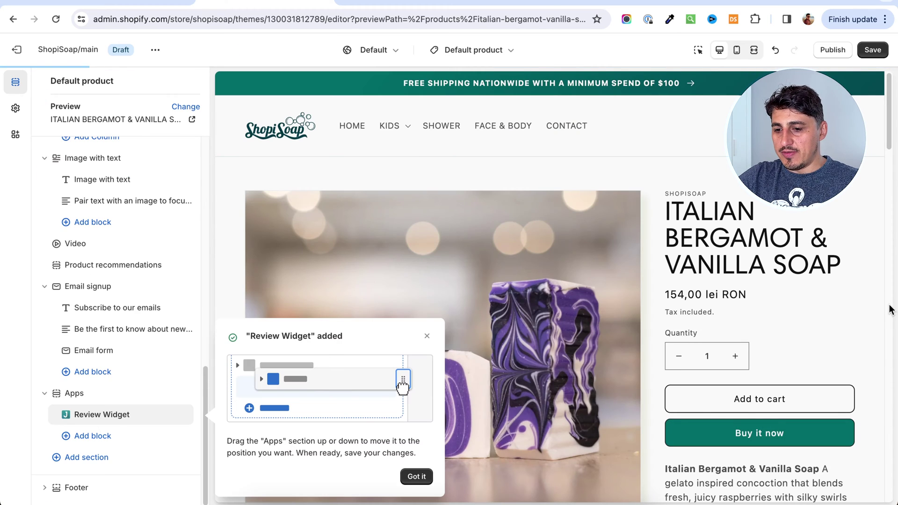
{"action": "mouse_move", "coordinate": [89, 414]}
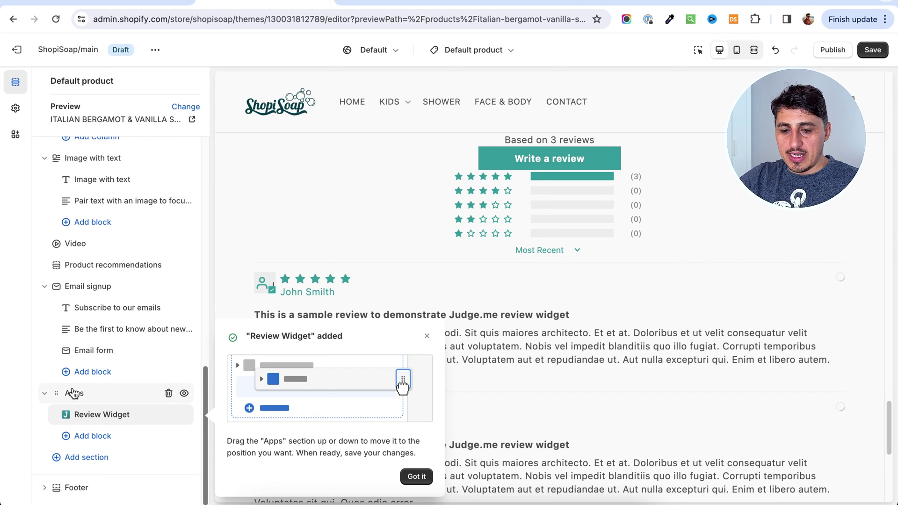
{"action": "left_click_drag", "start_coordinate": [57, 393], "coordinate": [57, 360]}
{"action": "scroll", "coordinate": [411, 237], "scroll_direction": "up", "scroll_amount": 5}
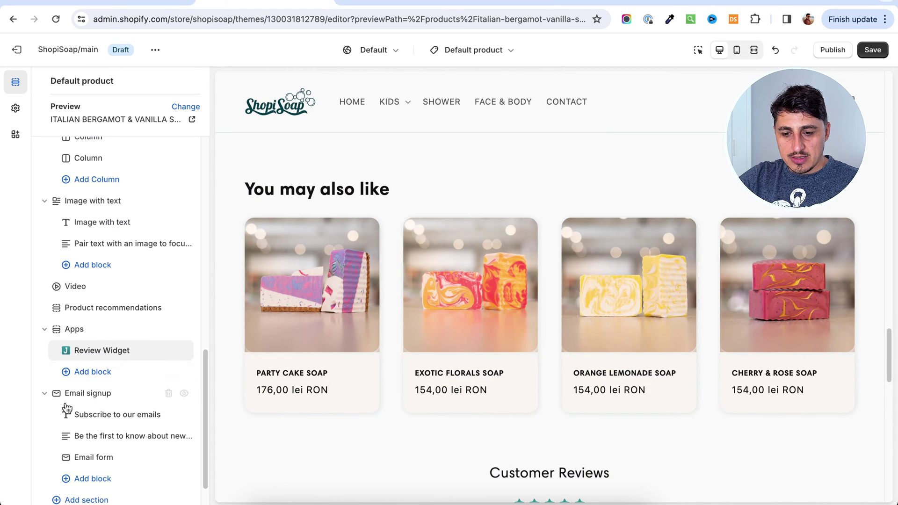
{"action": "left_click_drag", "start_coordinate": [43, 331], "coordinate": [60, 398]}
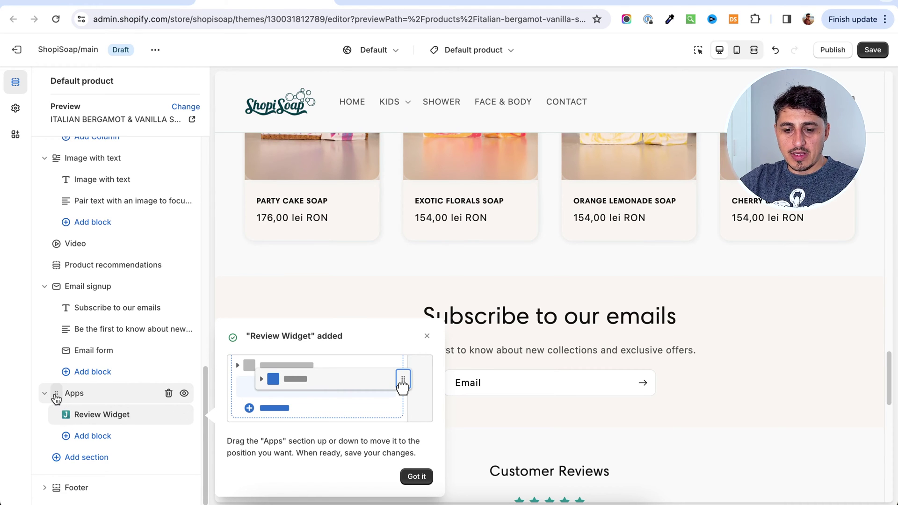
{"action": "left_click_drag", "start_coordinate": [56, 398], "coordinate": [63, 287]}
Save the product template with the reviews section in its new position
{"action": "scroll", "coordinate": [584, 327], "scroll_direction": "down", "scroll_amount": 9}
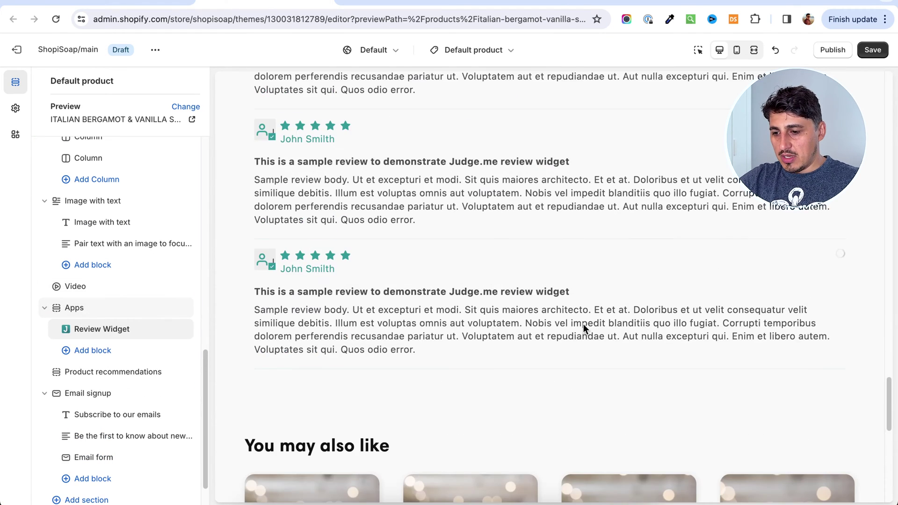
{"action": "scroll", "coordinate": [533, 297], "scroll_direction": "up", "scroll_amount": 10}
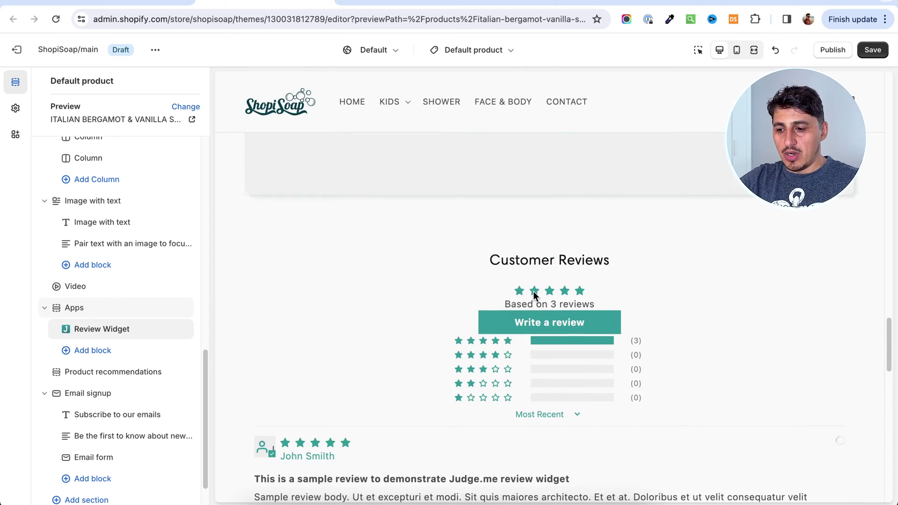
{"action": "scroll", "coordinate": [533, 297], "scroll_direction": "down", "scroll_amount": 10}
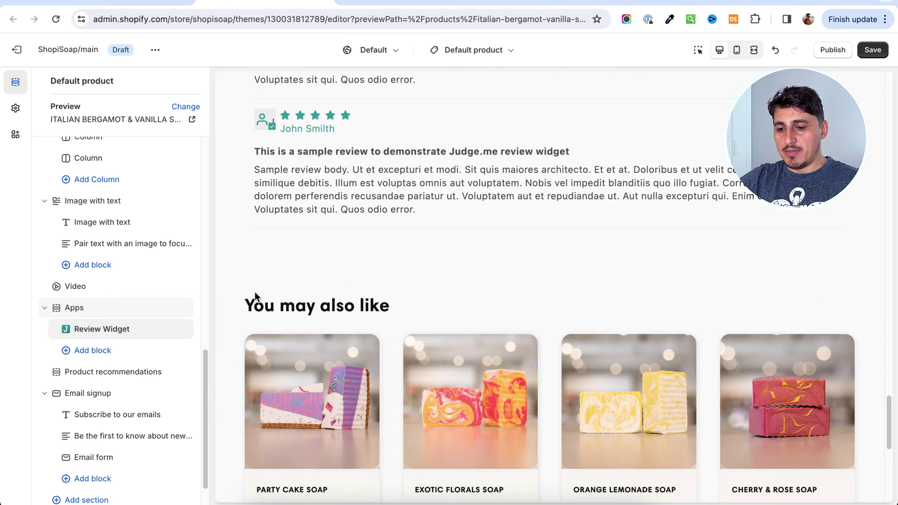
{"action": "scroll", "coordinate": [416, 302], "scroll_direction": "up", "scroll_amount": 10}
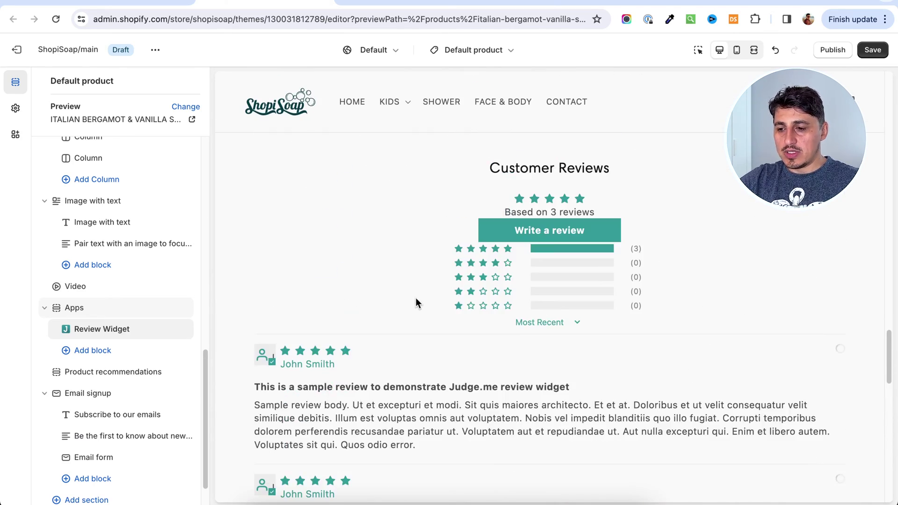
{"action": "left_click", "coordinate": [873, 49]}
{"action": "scroll", "coordinate": [749, 232], "scroll_direction": "down", "scroll_amount": 2}
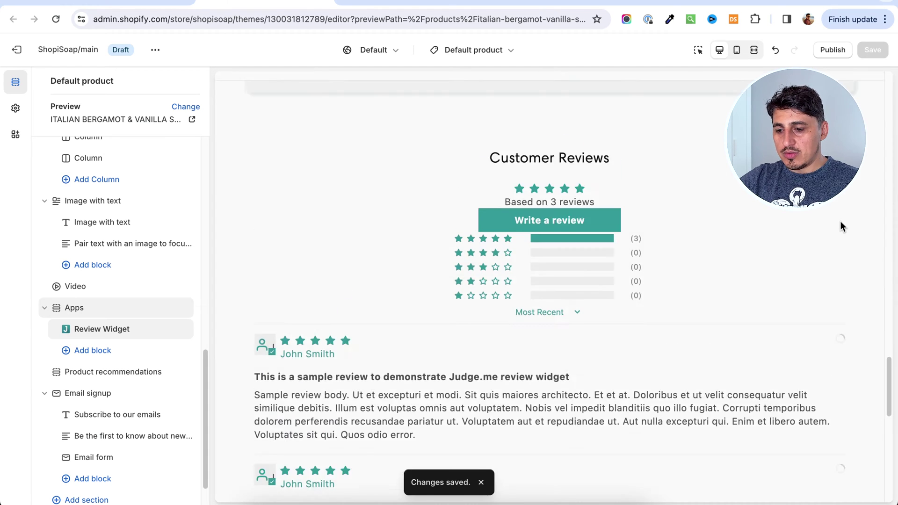
{"action": "scroll", "coordinate": [409, 309], "scroll_direction": "down", "scroll_amount": 5}
{"action": "scroll", "coordinate": [412, 305], "scroll_direction": "up", "scroll_amount": 2}
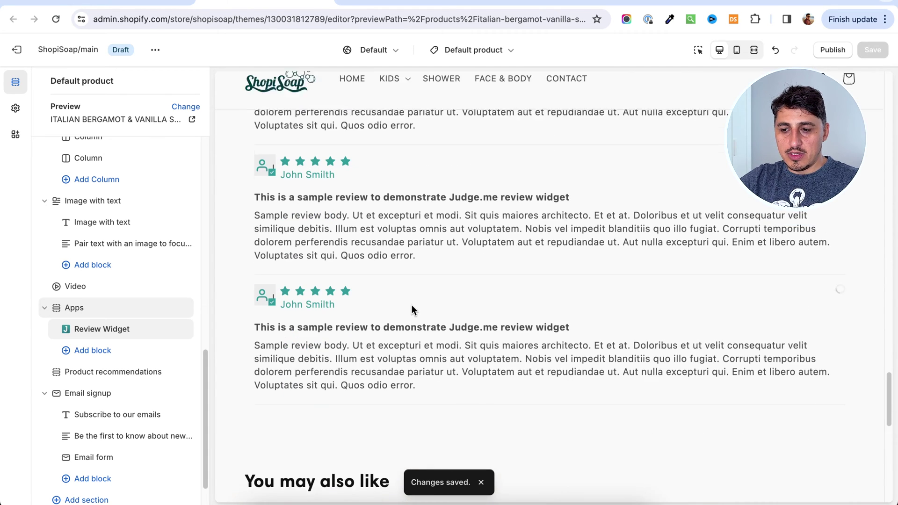
{"action": "scroll", "coordinate": [411, 306], "scroll_direction": "up", "scroll_amount": 1}
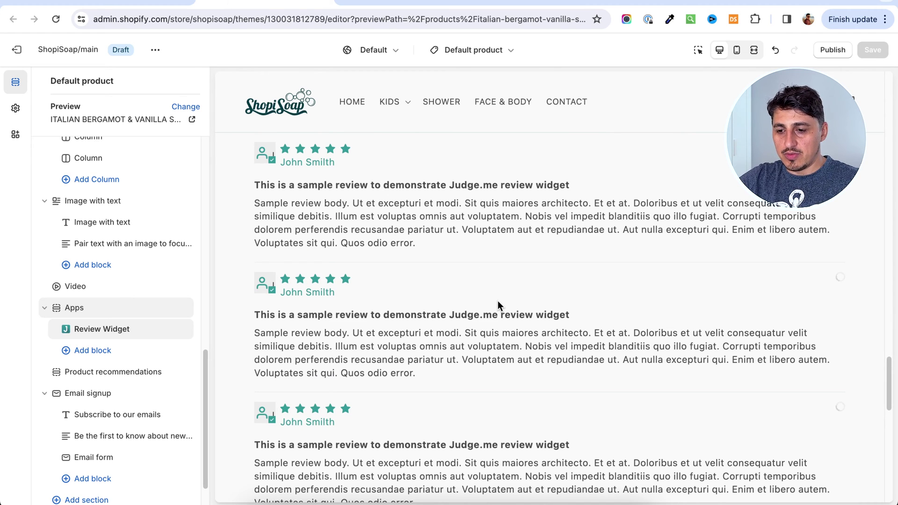
{"action": "left_click", "coordinate": [155, 50]}
Preview the storefront and check Customer Reviews on the Bath > Sweet Honey Bomb page
{"action": "left_click", "coordinate": [79, 166]}
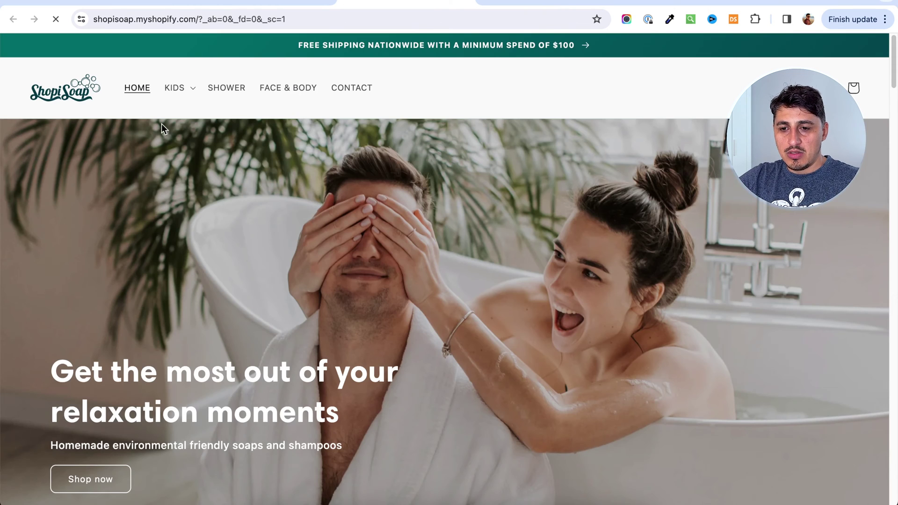
{"action": "scroll", "coordinate": [241, 104], "scroll_direction": "down", "scroll_amount": 10}
{"action": "left_click", "coordinate": [346, 243]}
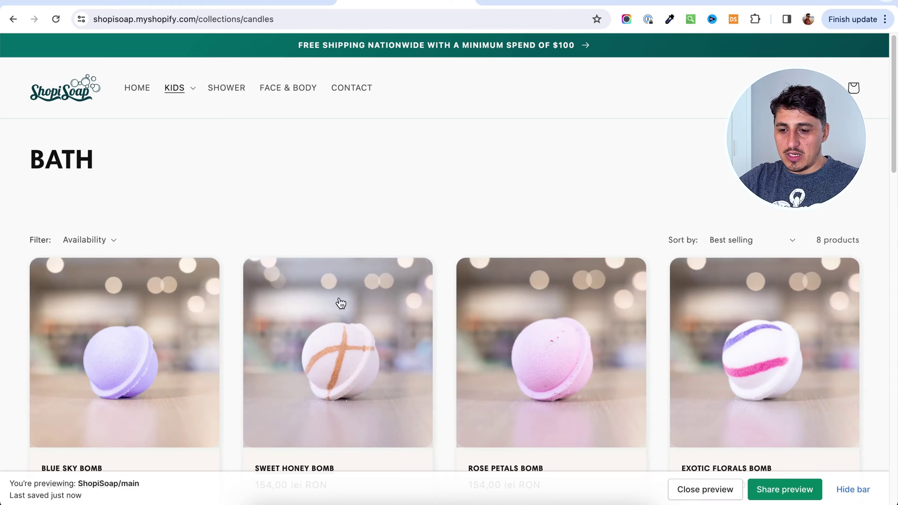
{"action": "left_click", "coordinate": [339, 302]}
{"action": "scroll", "coordinate": [633, 321], "scroll_direction": "down", "scroll_amount": 15}
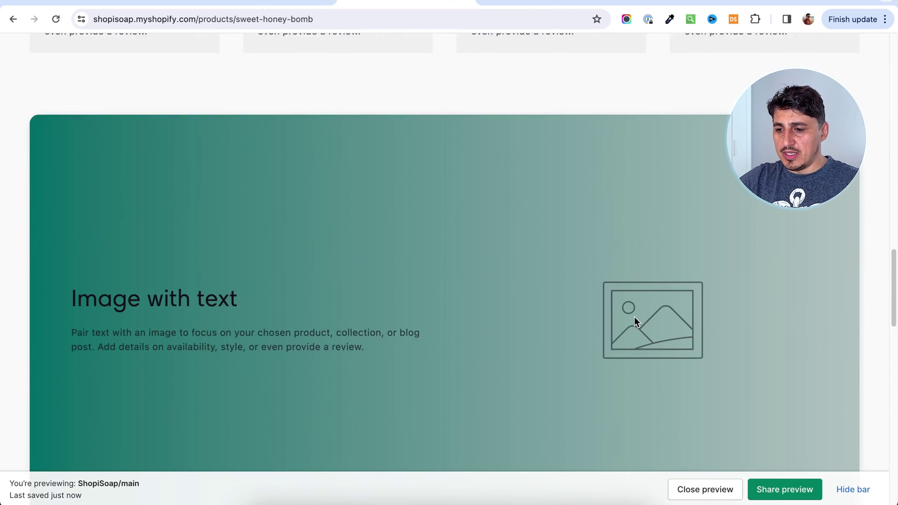
{"action": "scroll", "coordinate": [634, 316], "scroll_direction": "down", "scroll_amount": 20}
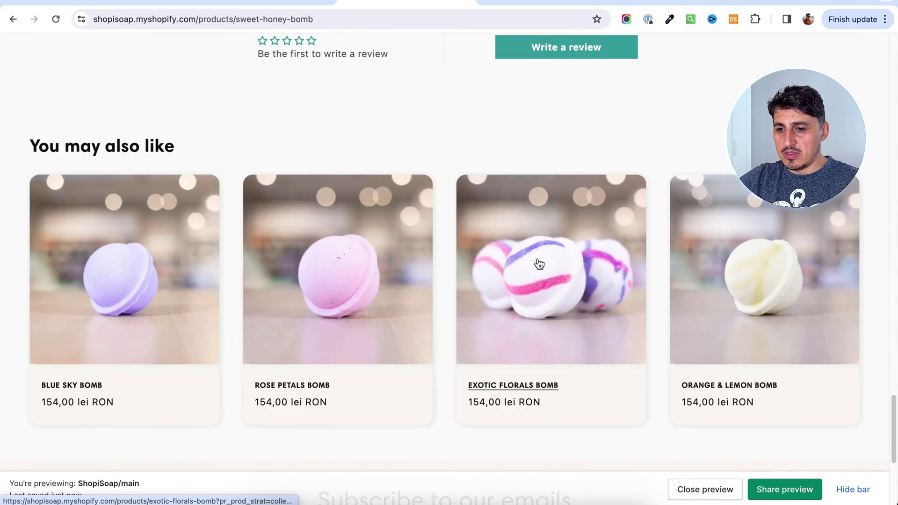
{"action": "scroll", "coordinate": [431, 157], "scroll_direction": "up", "scroll_amount": 5}
{"action": "scroll", "coordinate": [455, 325], "scroll_direction": "down", "scroll_amount": 3}
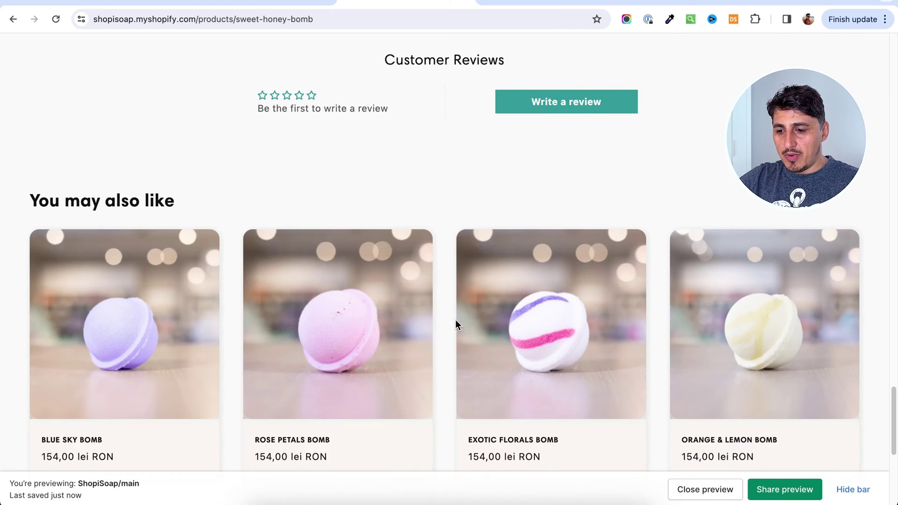
{"action": "scroll", "coordinate": [434, 246], "scroll_direction": "down", "scroll_amount": 5}
{"action": "scroll", "coordinate": [434, 239], "scroll_direction": "up", "scroll_amount": 9}
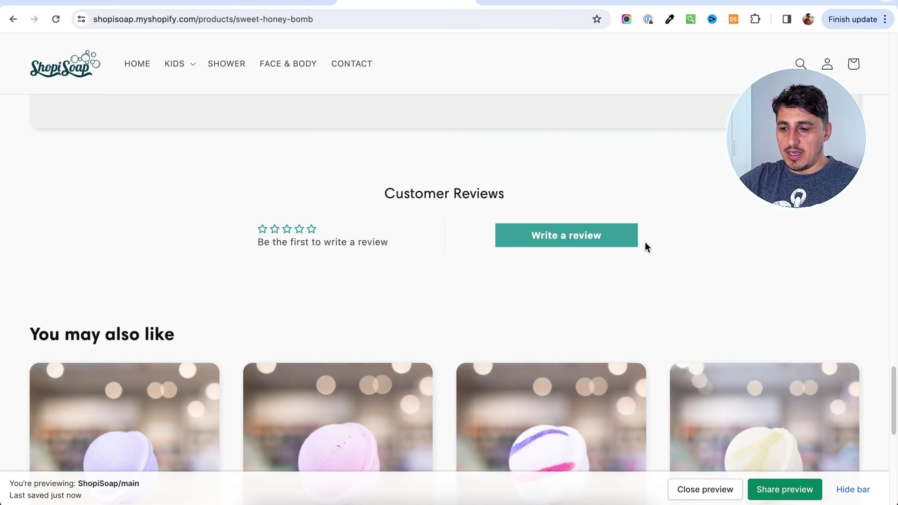
{"action": "key", "text": "super+w"}
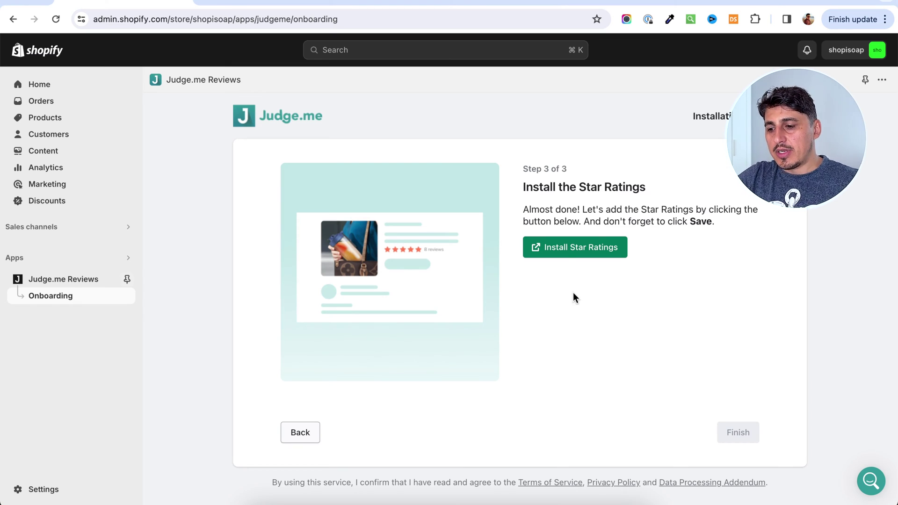
Install Star Ratings, move them above the price, and save the default product template
{"action": "left_click", "coordinate": [577, 247]}
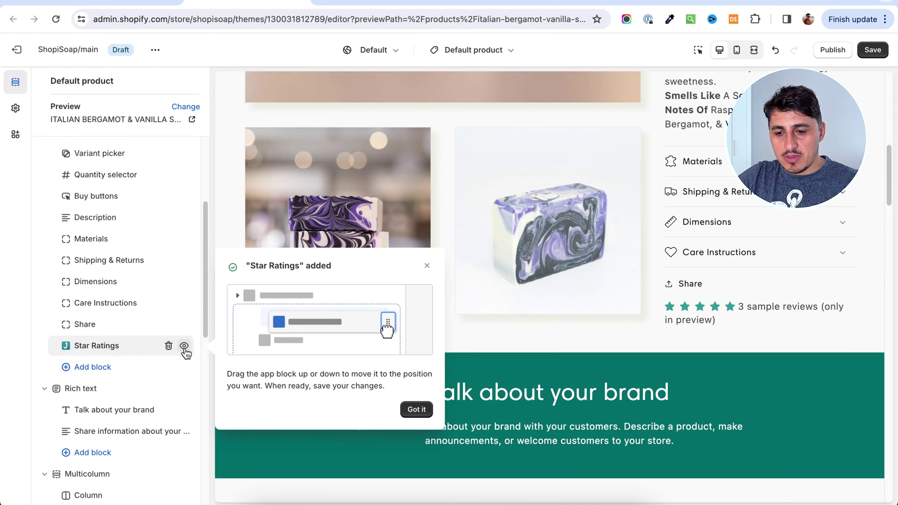
{"action": "left_click_drag", "start_coordinate": [67, 345], "coordinate": [66, 240]}
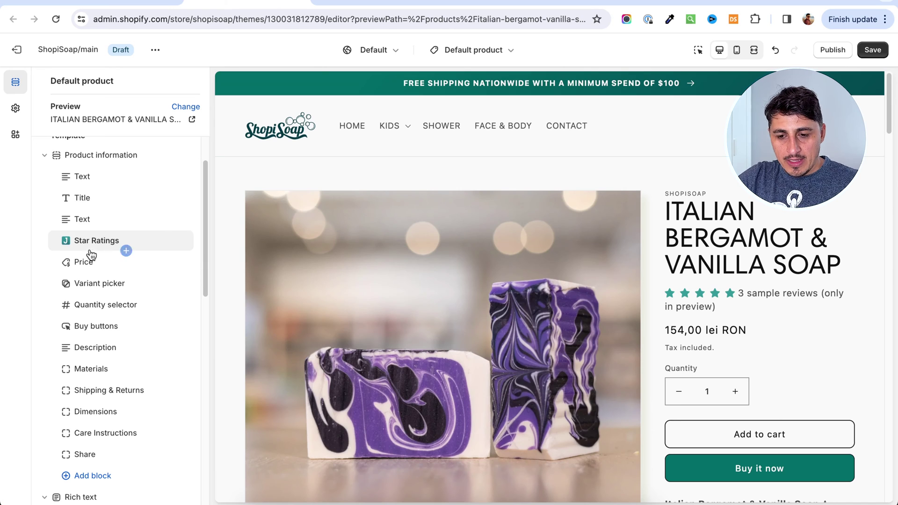
{"action": "left_click", "coordinate": [878, 51]}
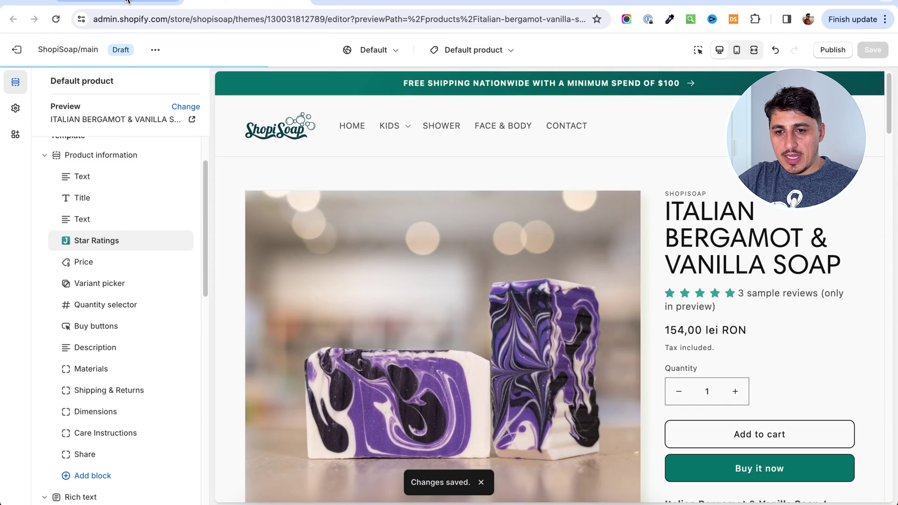
{"action": "left_click", "coordinate": [127, 1]}
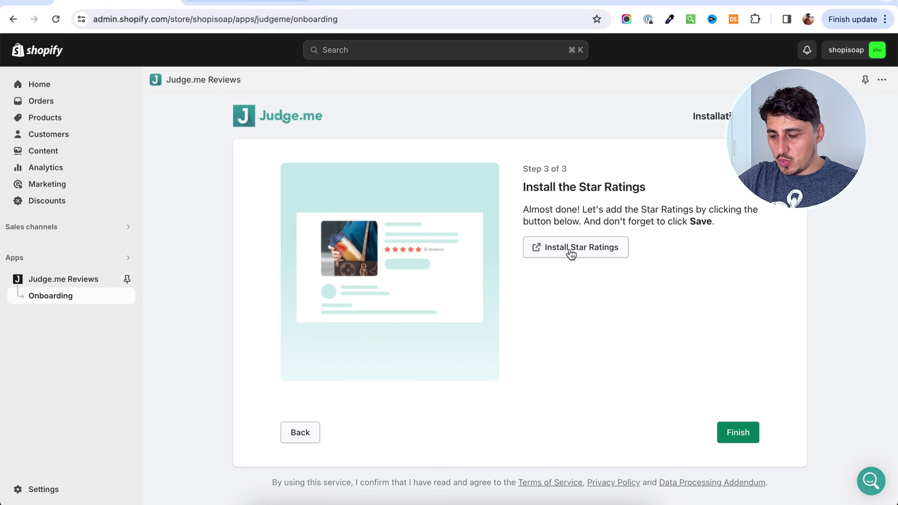
Finish Judge.me step 3 of 3 and review the home dashboard insights
{"action": "left_click", "coordinate": [738, 432]}
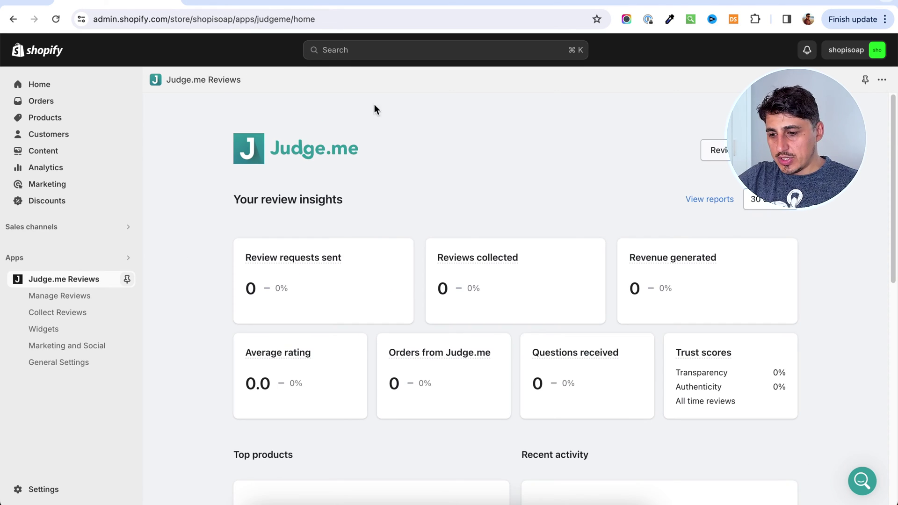
{"action": "scroll", "coordinate": [868, 335], "scroll_direction": "down", "scroll_amount": 6}
{"action": "scroll", "coordinate": [870, 333], "scroll_direction": "up", "scroll_amount": 10}
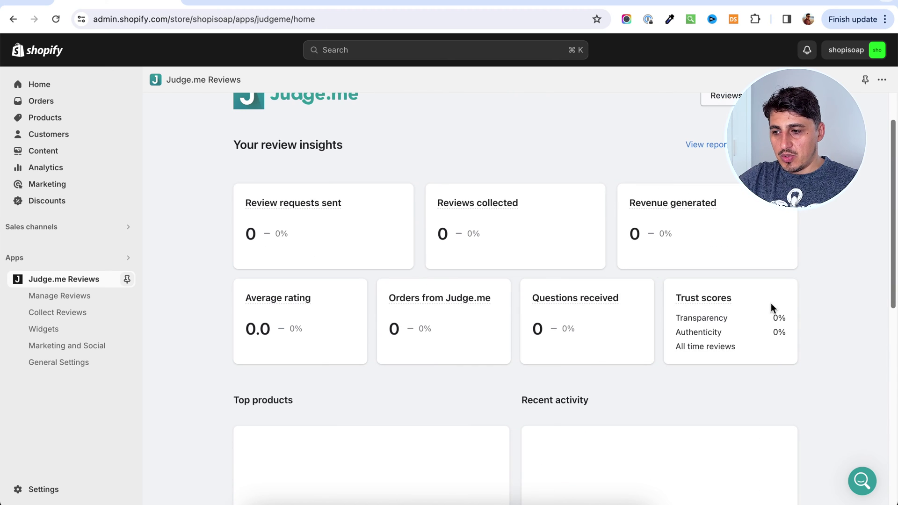
{"action": "scroll", "coordinate": [711, 164], "scroll_direction": "up", "scroll_amount": 2}
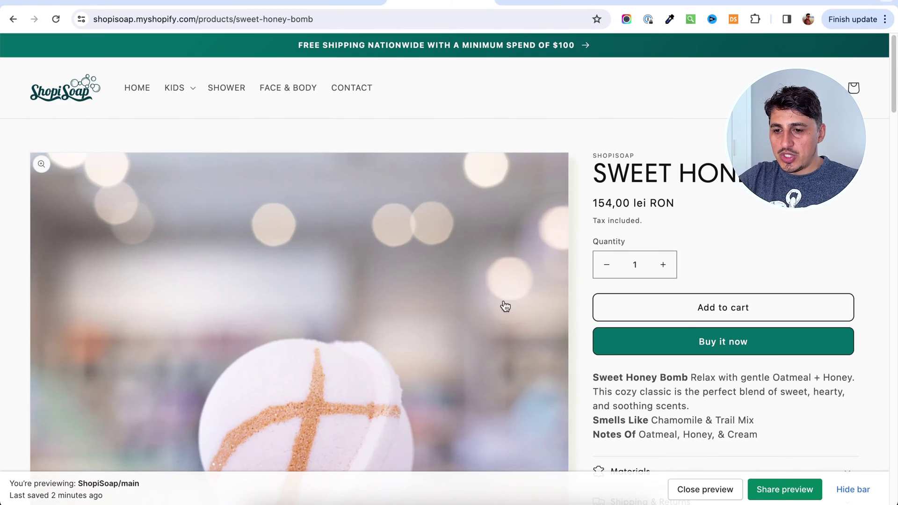
Write and submit a 5-star test review on the Sweet Honey Bomb page
{"action": "scroll", "coordinate": [541, 305], "scroll_direction": "down", "scroll_amount": 10}
{"action": "scroll", "coordinate": [544, 304], "scroll_direction": "down", "scroll_amount": 15}
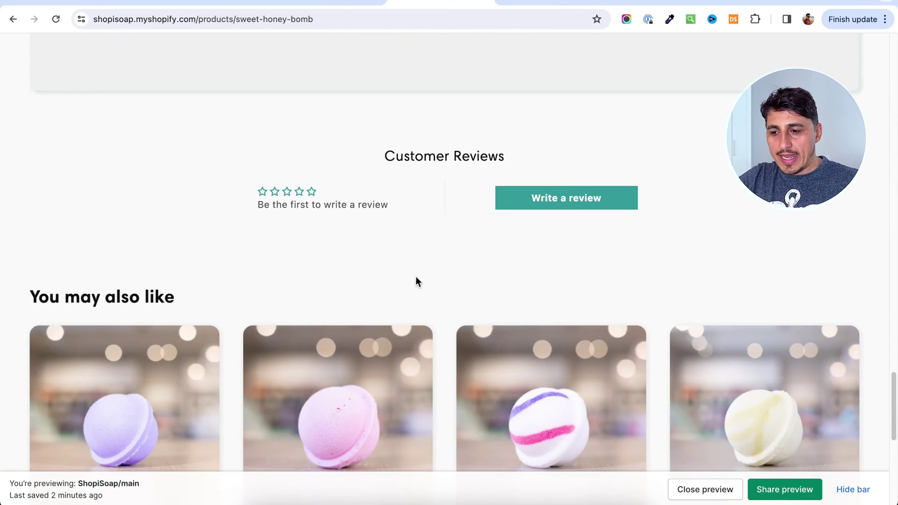
{"action": "left_click", "coordinate": [571, 205]}
{"action": "scroll", "coordinate": [531, 233], "scroll_direction": "up", "scroll_amount": 6}
{"action": "scroll", "coordinate": [685, 323], "scroll_direction": "down", "scroll_amount": 7}
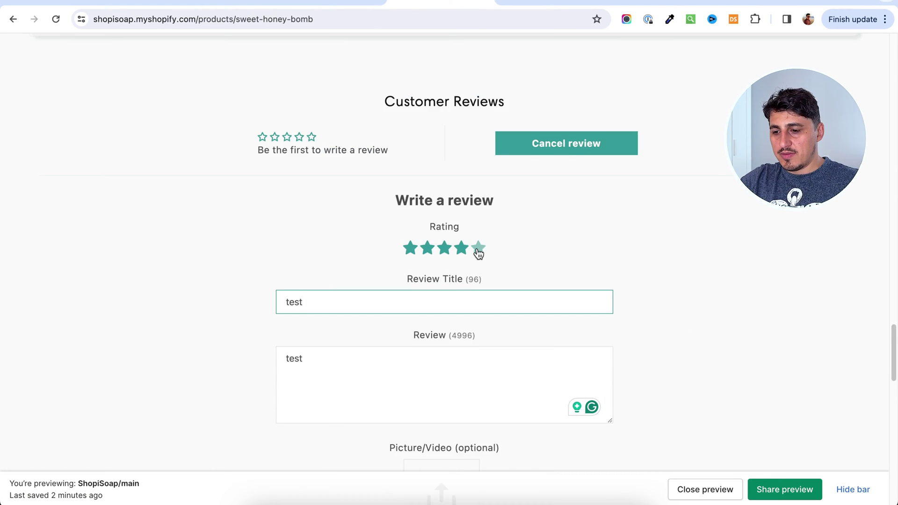
{"action": "scroll", "coordinate": [477, 251], "scroll_direction": "down", "scroll_amount": 8}
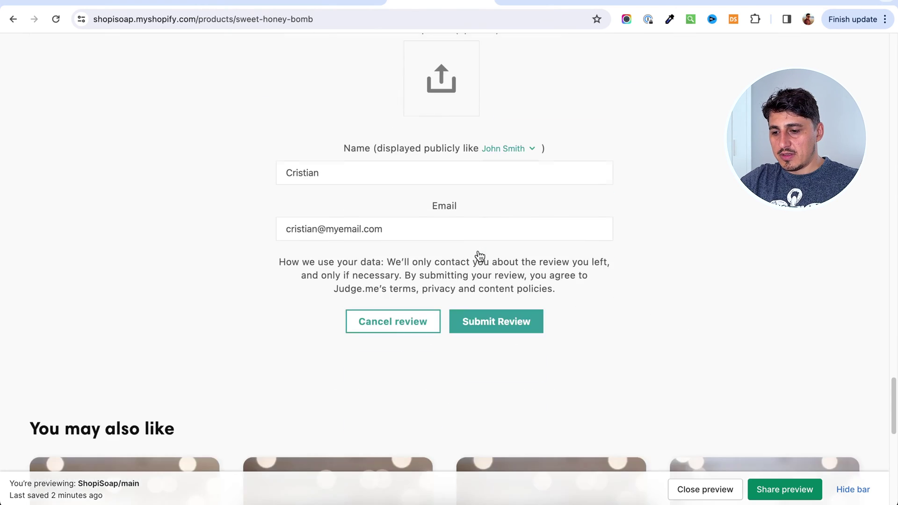
{"action": "left_click", "coordinate": [496, 321]}
Confirm the page now shows 1 review, then go to the Products list
{"action": "scroll", "coordinate": [439, 239], "scroll_direction": "up", "scroll_amount": 20}
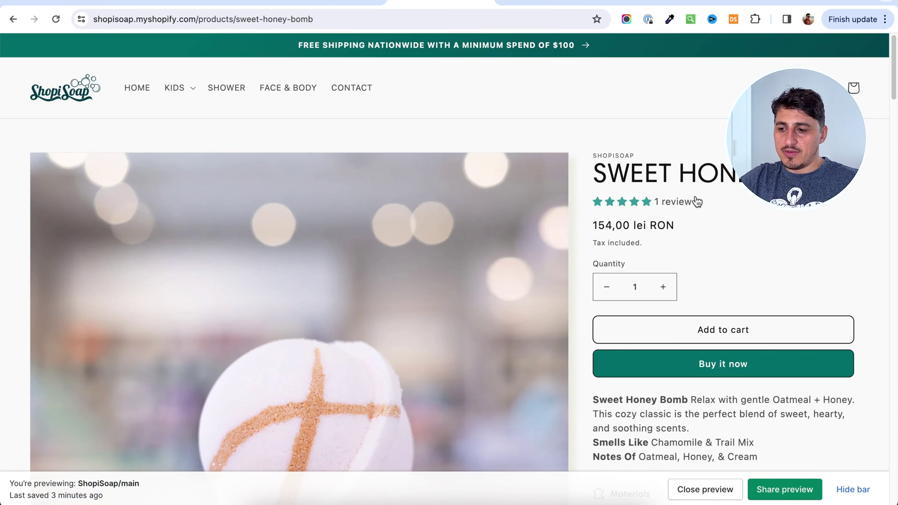
{"action": "scroll", "coordinate": [686, 250], "scroll_direction": "down", "scroll_amount": 15}
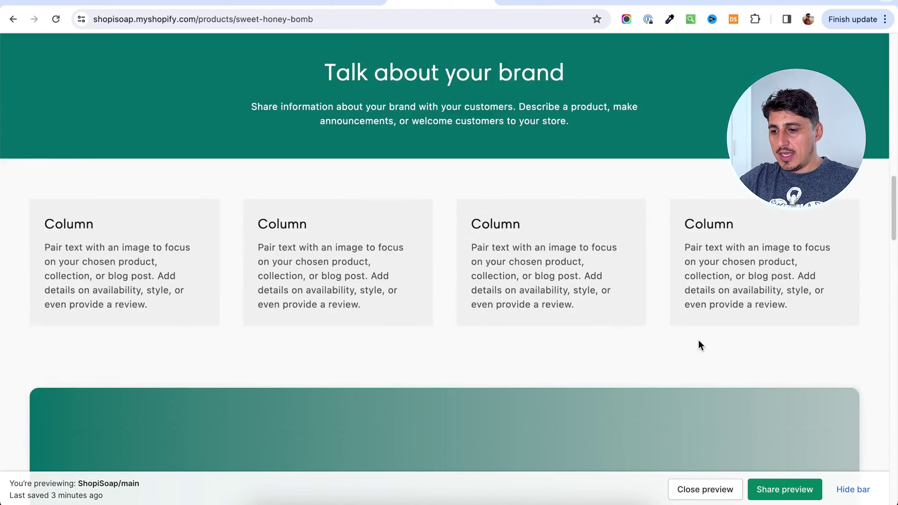
{"action": "scroll", "coordinate": [774, 241], "scroll_direction": "down", "scroll_amount": 6}
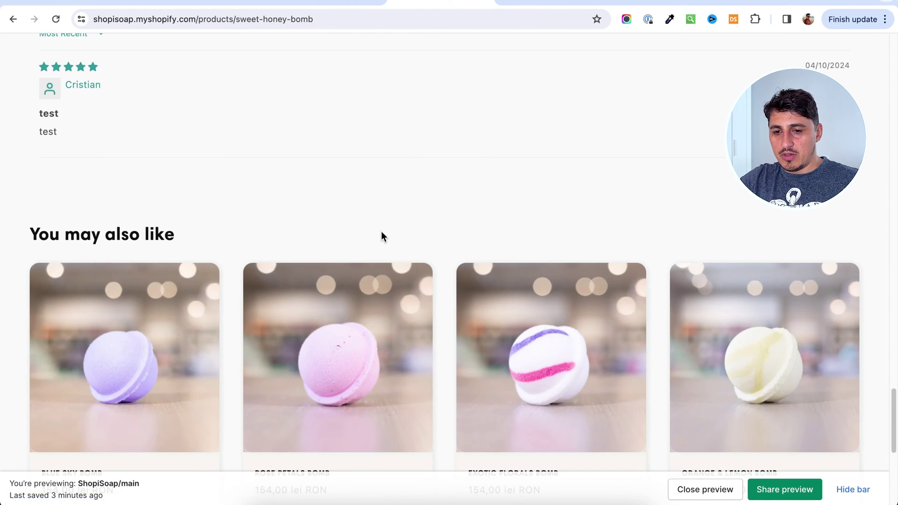
{"action": "scroll", "coordinate": [380, 237], "scroll_direction": "up", "scroll_amount": 4}
{"action": "key", "text": "ctrl+shift+Tab"}
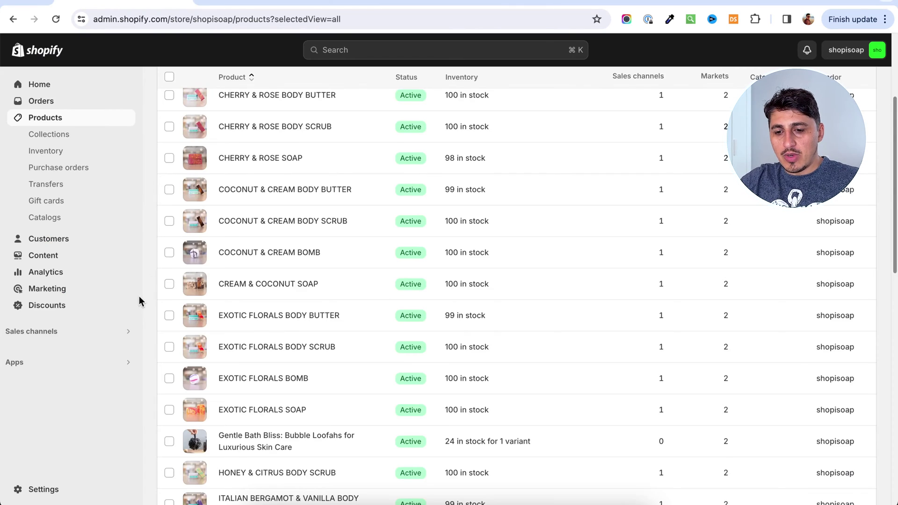
Open the Gentle Bath Bliss: Bubble Loofahs for Luxurious Skin Care product
{"action": "scroll", "coordinate": [157, 304], "scroll_direction": "down", "scroll_amount": 2}
{"action": "scroll", "coordinate": [155, 304], "scroll_direction": "down", "scroll_amount": 1}
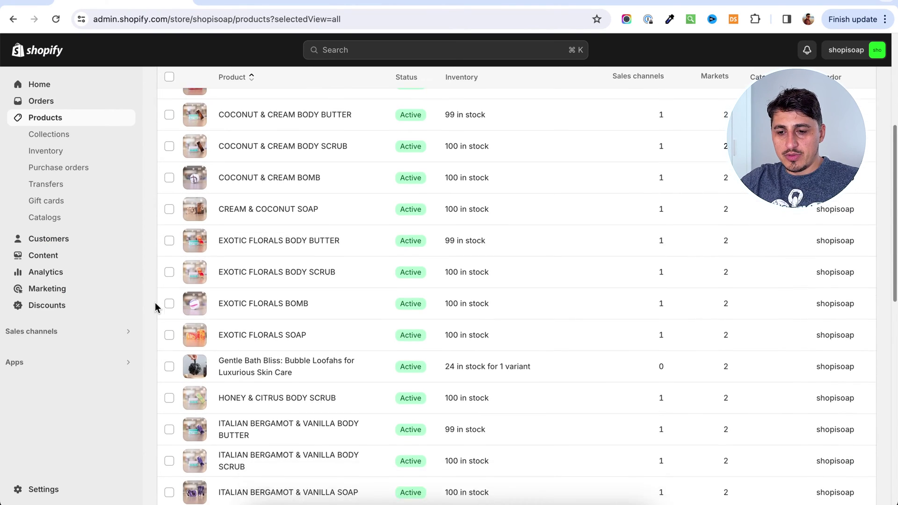
{"action": "scroll", "coordinate": [155, 358], "scroll_direction": "down", "scroll_amount": 3}
{"action": "scroll", "coordinate": [153, 354], "scroll_direction": "down", "scroll_amount": 1}
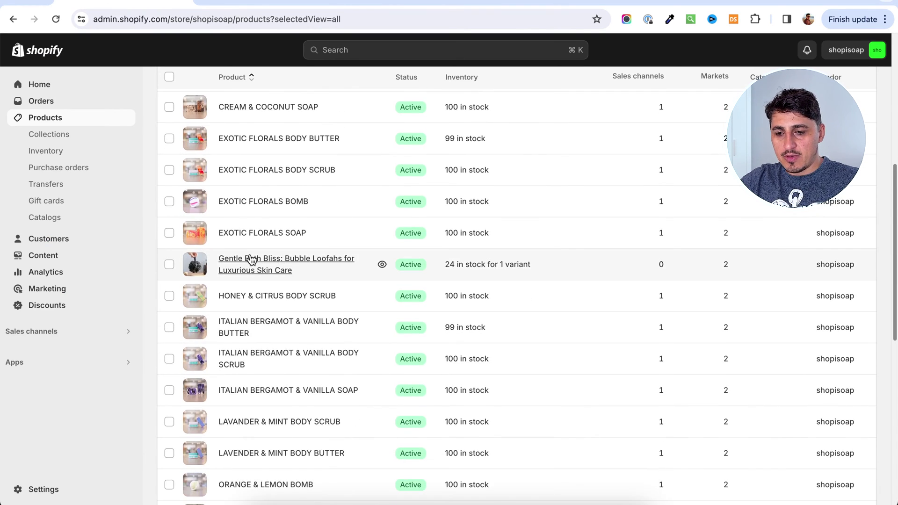
{"action": "left_click", "coordinate": [251, 262]}
{"action": "scroll", "coordinate": [209, 278], "scroll_direction": "down", "scroll_amount": 6}
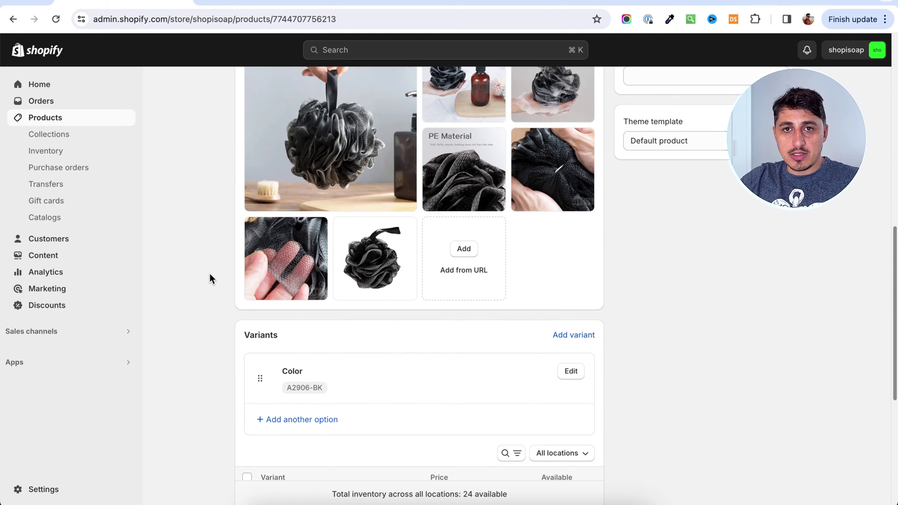
{"action": "scroll", "coordinate": [210, 279], "scroll_direction": "up", "scroll_amount": 6}
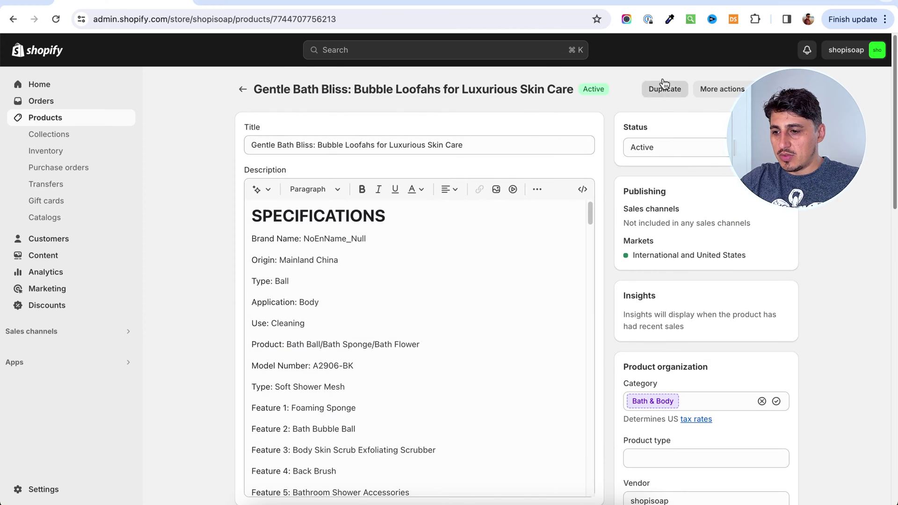
Preview the loofah product's storefront page, scroll through it, then return to the Judge.me app
{"action": "left_click", "coordinate": [703, 94]}
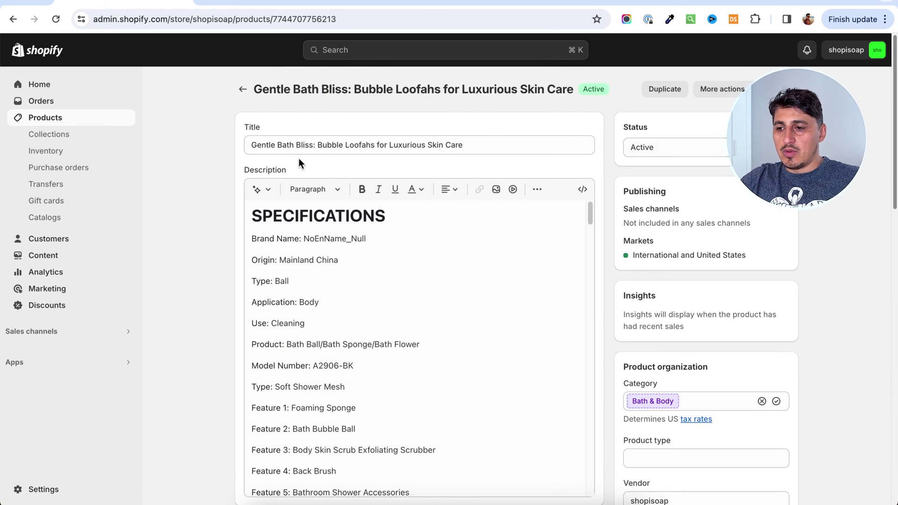
{"action": "scroll", "coordinate": [582, 201], "scroll_direction": "down", "scroll_amount": 1}
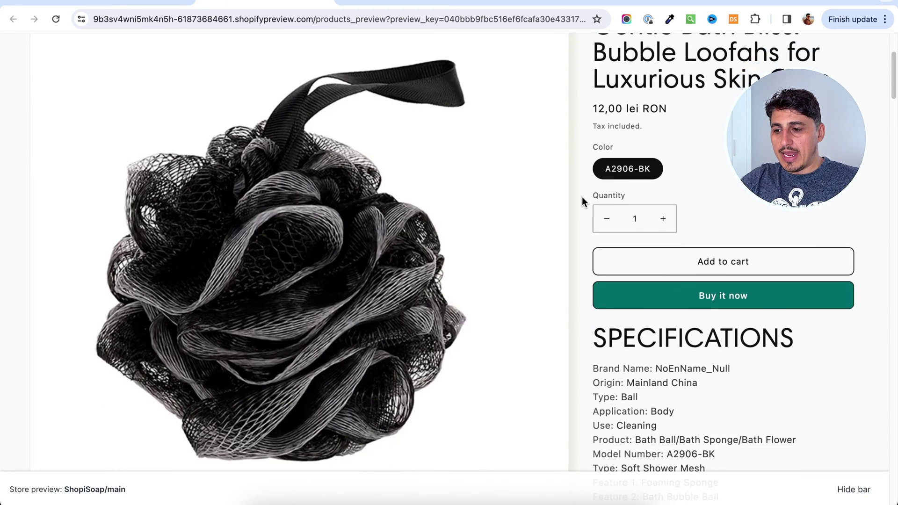
{"action": "scroll", "coordinate": [582, 200], "scroll_direction": "down", "scroll_amount": 15}
{"action": "scroll", "coordinate": [582, 197], "scroll_direction": "down", "scroll_amount": 5}
{"action": "scroll", "coordinate": [583, 198], "scroll_direction": "up", "scroll_amount": 20}
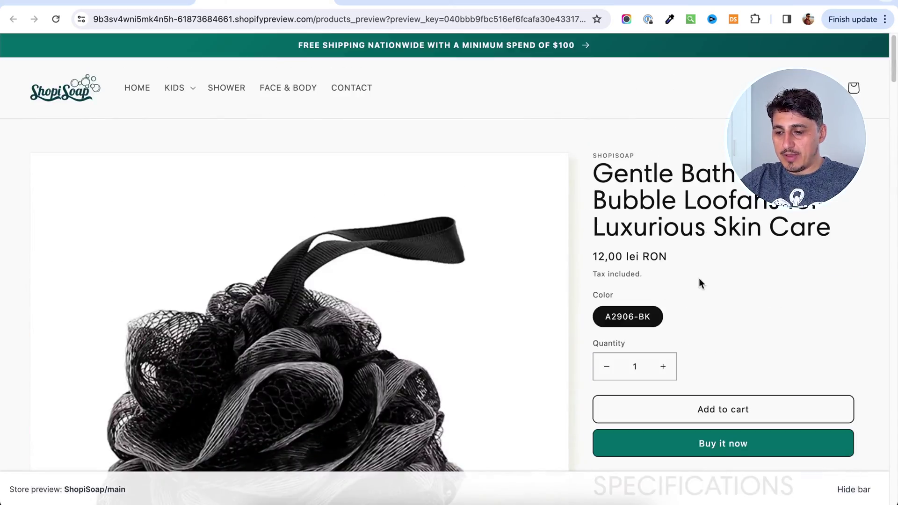
{"action": "scroll", "coordinate": [698, 279], "scroll_direction": "down", "scroll_amount": 20}
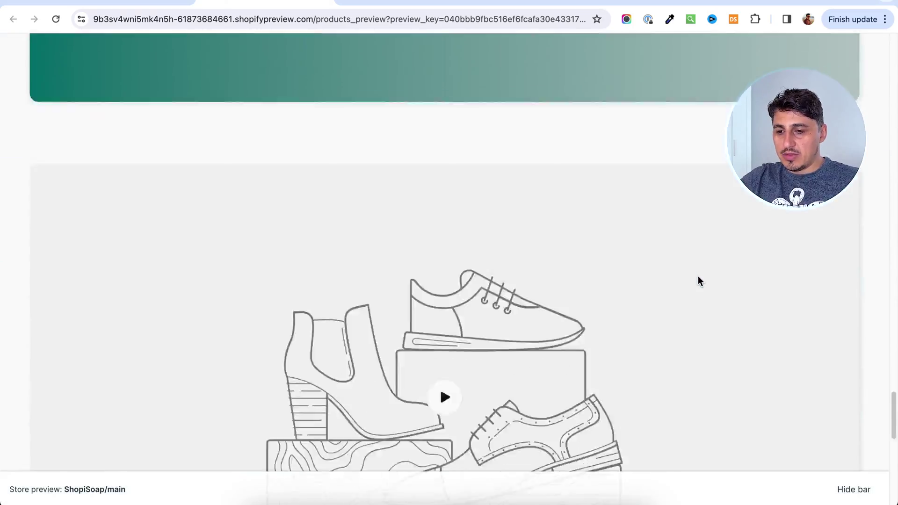
{"action": "scroll", "coordinate": [698, 279], "scroll_direction": "down", "scroll_amount": 10}
{"action": "scroll", "coordinate": [561, 218], "scroll_direction": "up", "scroll_amount": 20}
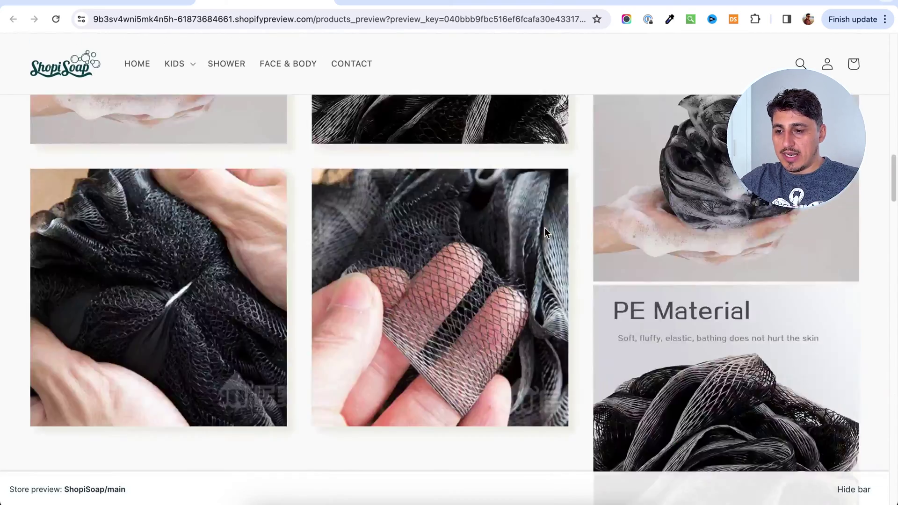
{"action": "scroll", "coordinate": [544, 227], "scroll_direction": "up", "scroll_amount": 15}
{"action": "left_click", "coordinate": [182, 4]}
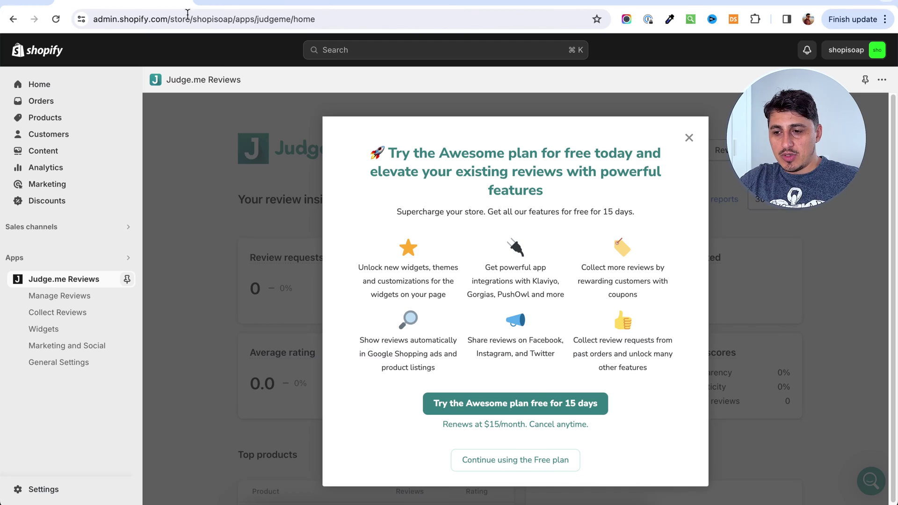
Dismiss the Awesome plan offer, go to Manage Reviews > Import & Export, and choose AliExpress Reviews
{"action": "left_click", "coordinate": [689, 138]}
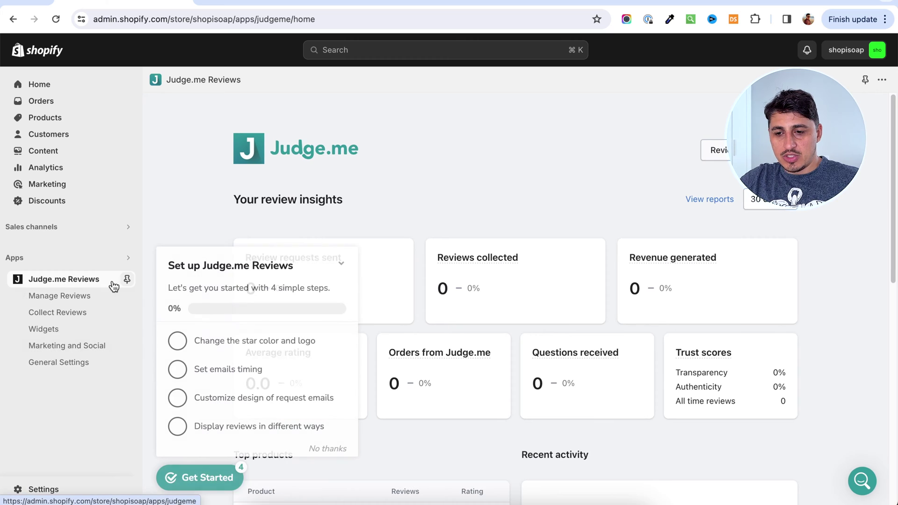
{"action": "left_click", "coordinate": [56, 298]}
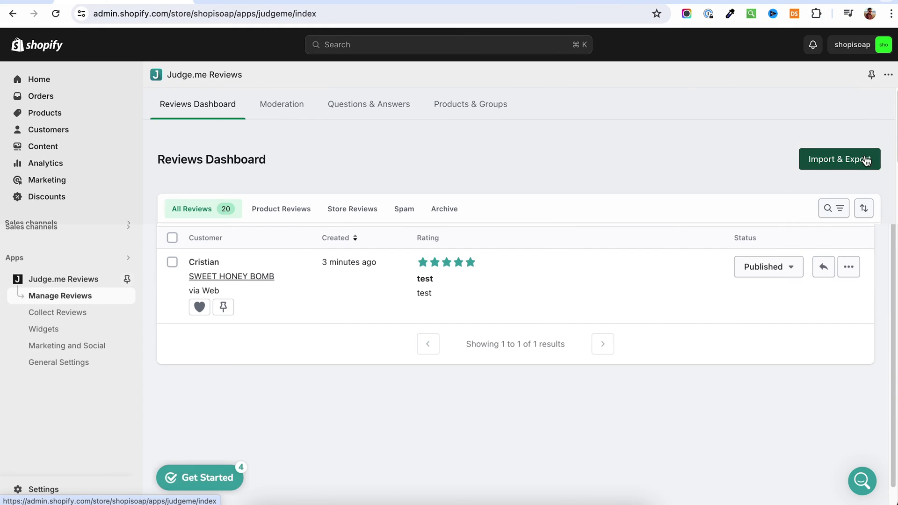
{"action": "left_click", "coordinate": [848, 151]}
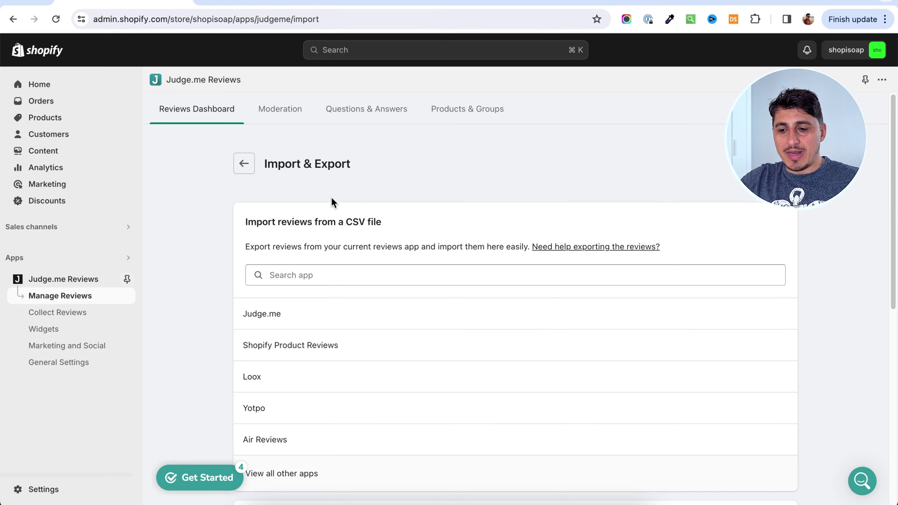
{"action": "scroll", "coordinate": [220, 261], "scroll_direction": "down", "scroll_amount": 7}
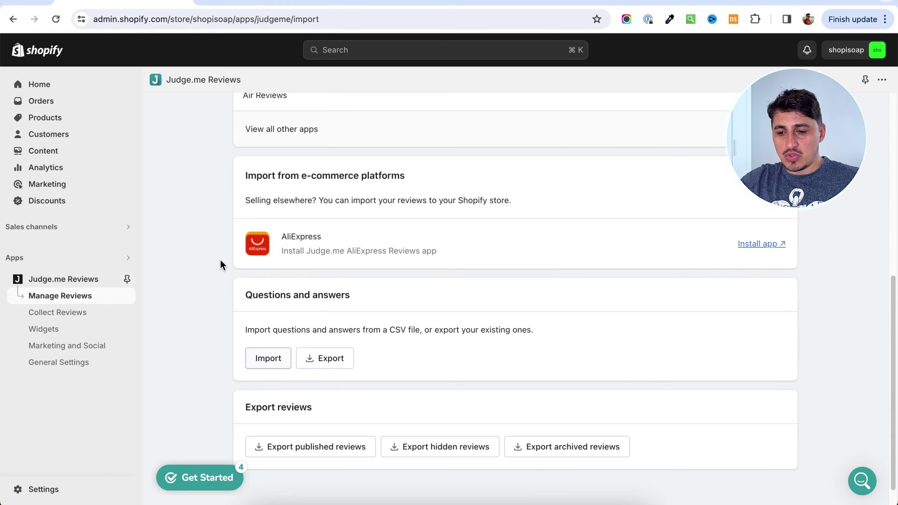
{"action": "left_click", "coordinate": [757, 244]}
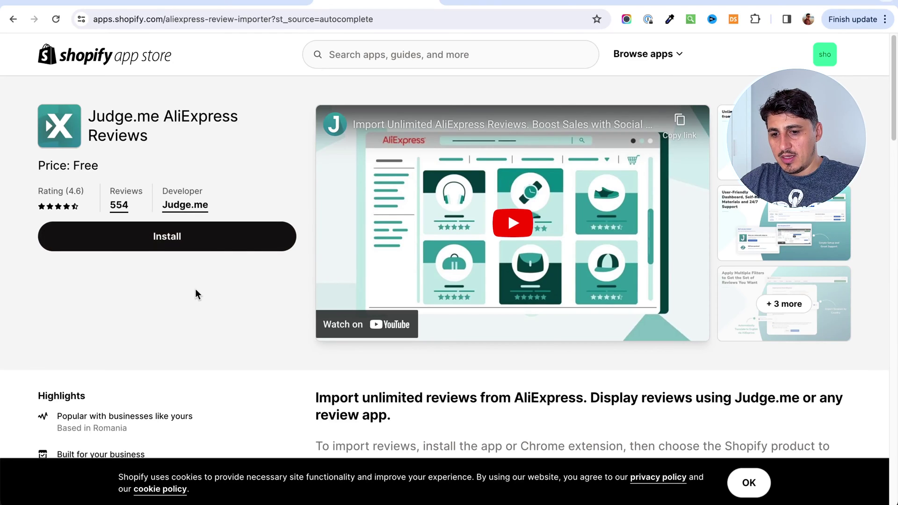
Install the free Judge.me AliExpress Reviews app on the store
{"action": "left_click", "coordinate": [169, 244]}
{"action": "left_click", "coordinate": [670, 308]}
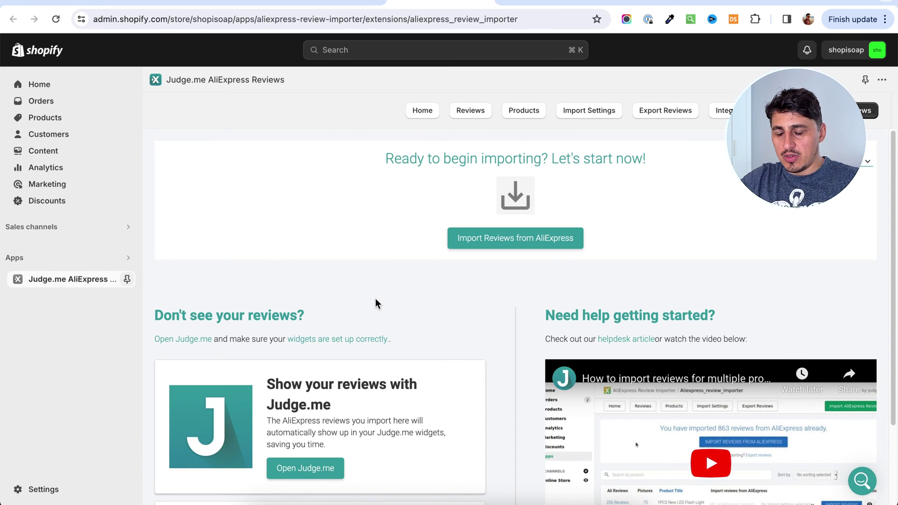
Copy the AliExpress loofah listing's URL and paste it into the importer's URL field
{"action": "left_click", "coordinate": [518, 240]}
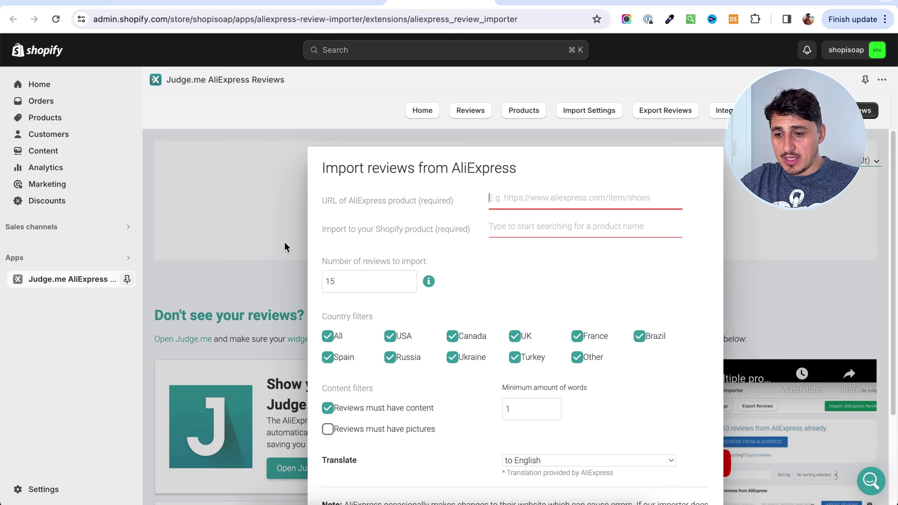
{"action": "left_click", "coordinate": [657, 2]}
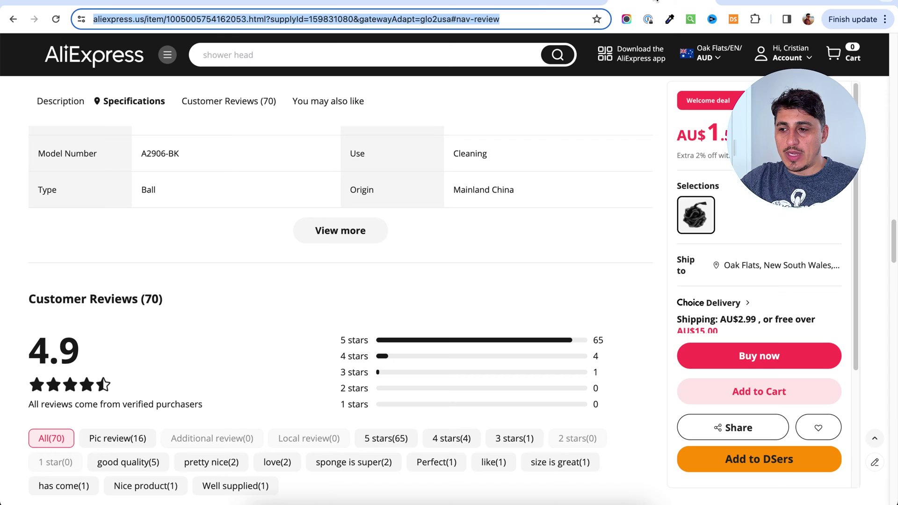
{"action": "right_click", "coordinate": [236, 19]}
{"action": "left_click", "coordinate": [285, 114]}
{"action": "scroll", "coordinate": [318, 311], "scroll_direction": "down", "scroll_amount": 10}
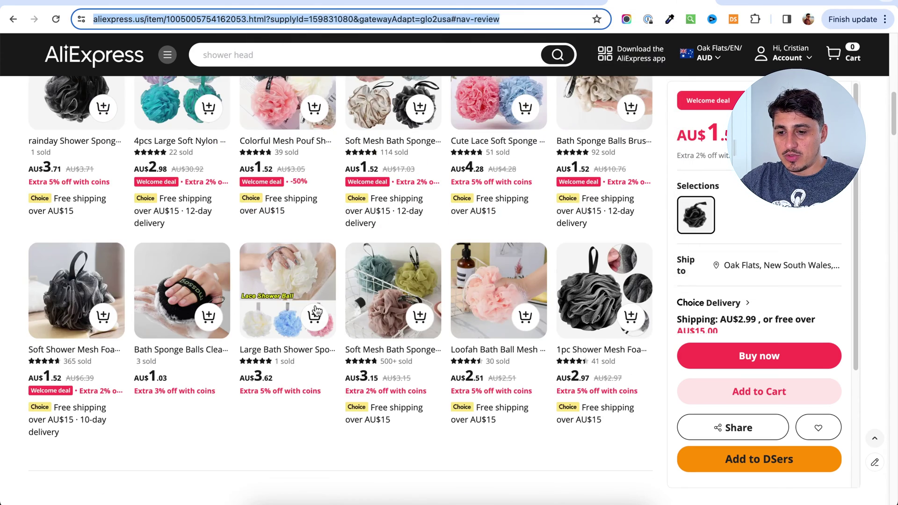
{"action": "scroll", "coordinate": [317, 311], "scroll_direction": "up", "scroll_amount": 15}
{"action": "left_click", "coordinate": [380, 2]}
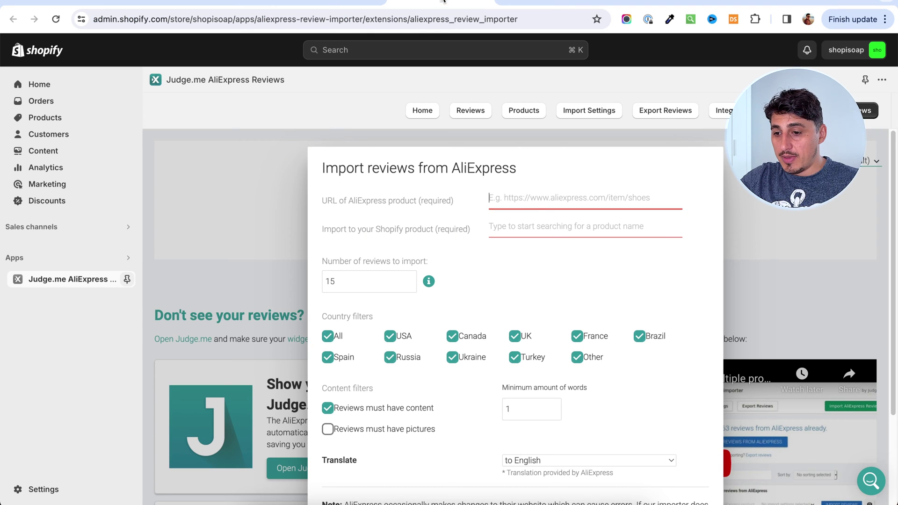
{"action": "left_click", "coordinate": [537, 202]}
{"action": "key", "text": "super+v"}
{"action": "left_click", "coordinate": [621, 291]}
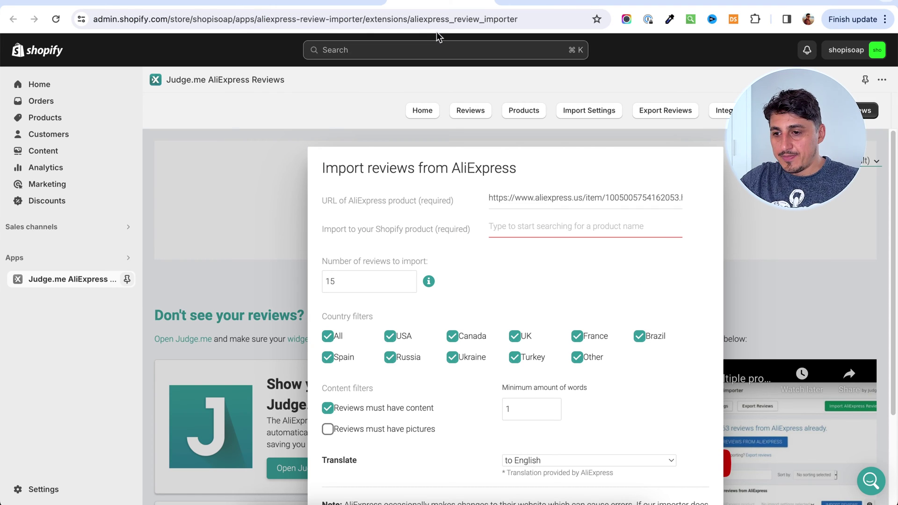
Copy the product title from the store preview and paste it into the Shopify product field
{"action": "left_click", "coordinate": [529, 2]}
{"action": "right_click", "coordinate": [648, 177]}
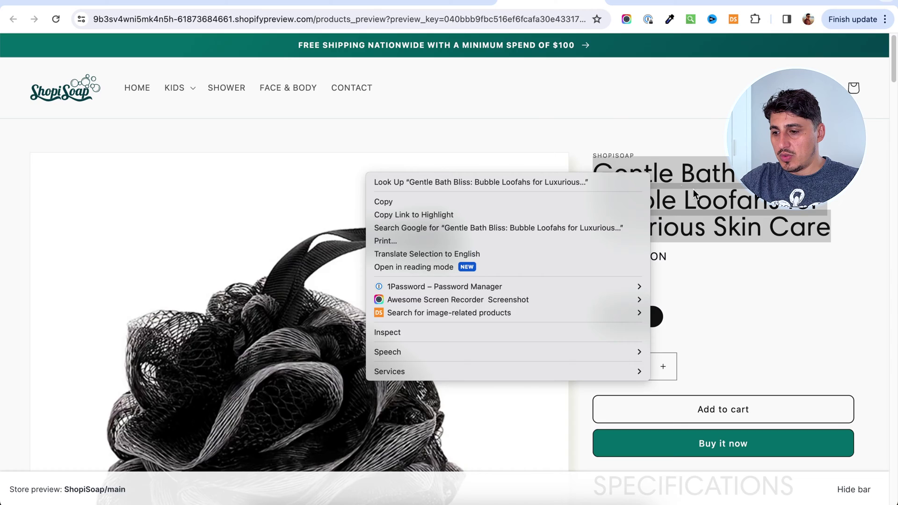
{"action": "left_click", "coordinate": [384, 202]}
{"action": "key", "text": "ctrl+shift+Tab"}
{"action": "left_click", "coordinate": [516, 227]}
{"action": "key", "text": "super+v"}
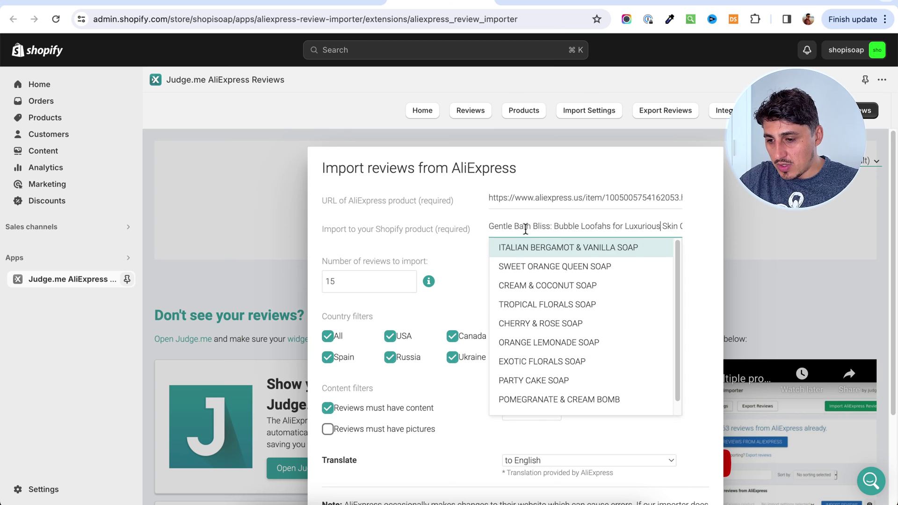
{"action": "left_click", "coordinate": [543, 227]}
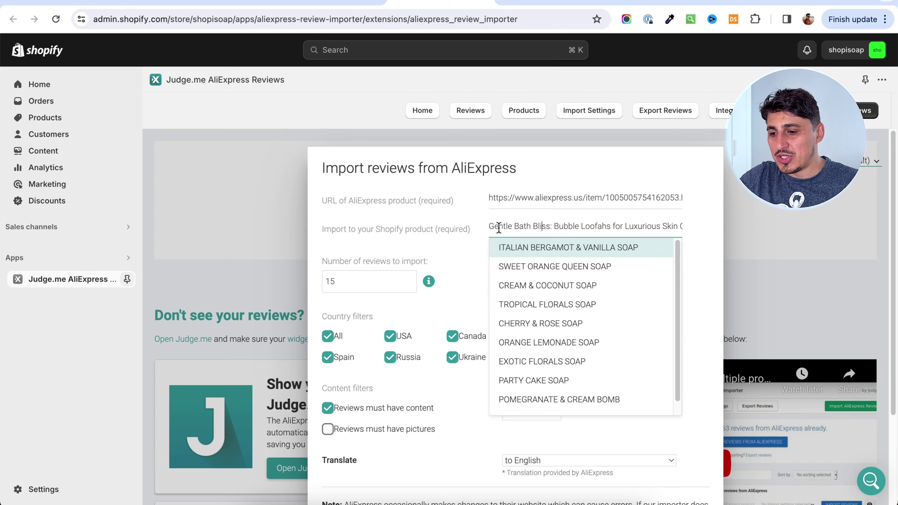
{"action": "left_click_drag", "start_coordinate": [490, 227], "coordinate": [705, 229]}
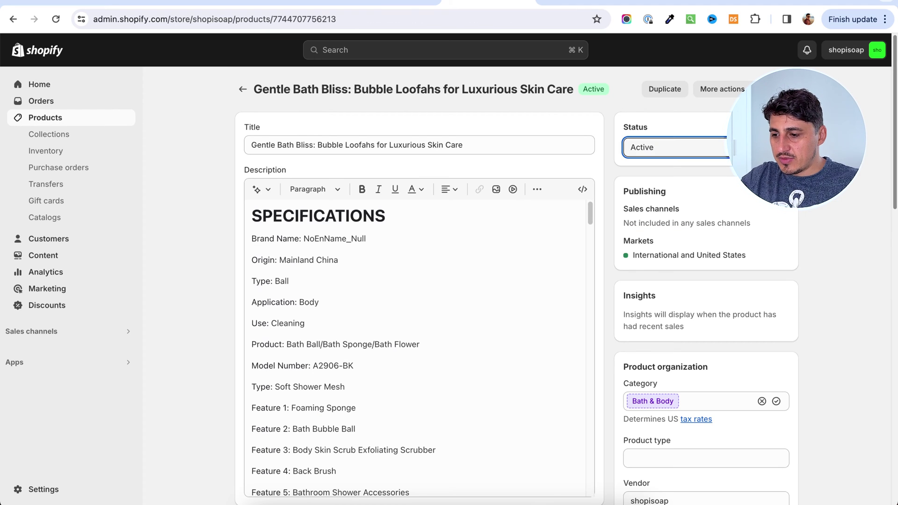
Tick Online Store under Manage sales channels for the Gentle Bath Bliss product and confirm
{"action": "left_click", "coordinate": [738, 193]}
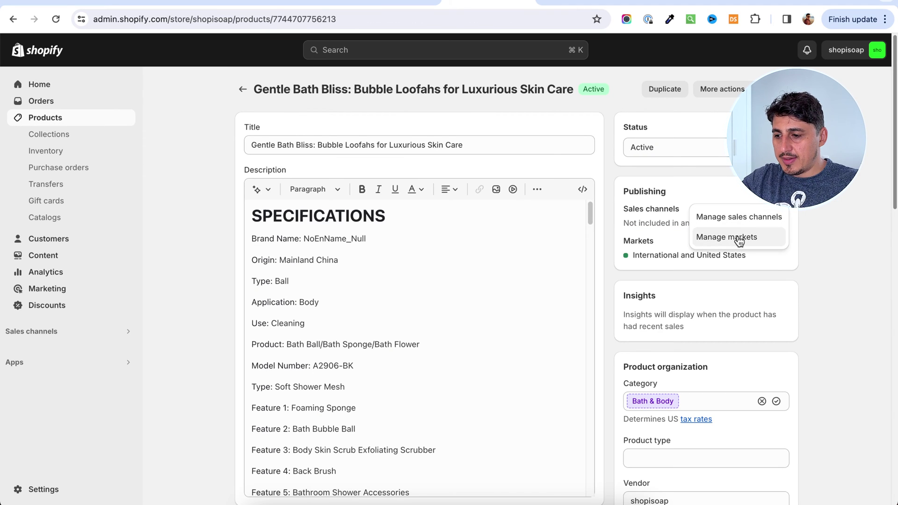
{"action": "left_click", "coordinate": [739, 216]}
{"action": "left_click", "coordinate": [276, 270]}
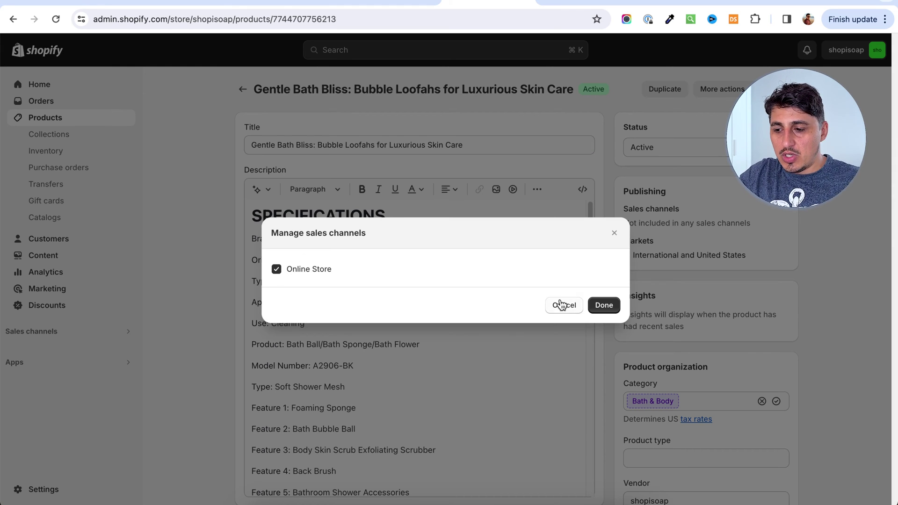
{"action": "left_click", "coordinate": [602, 305]}
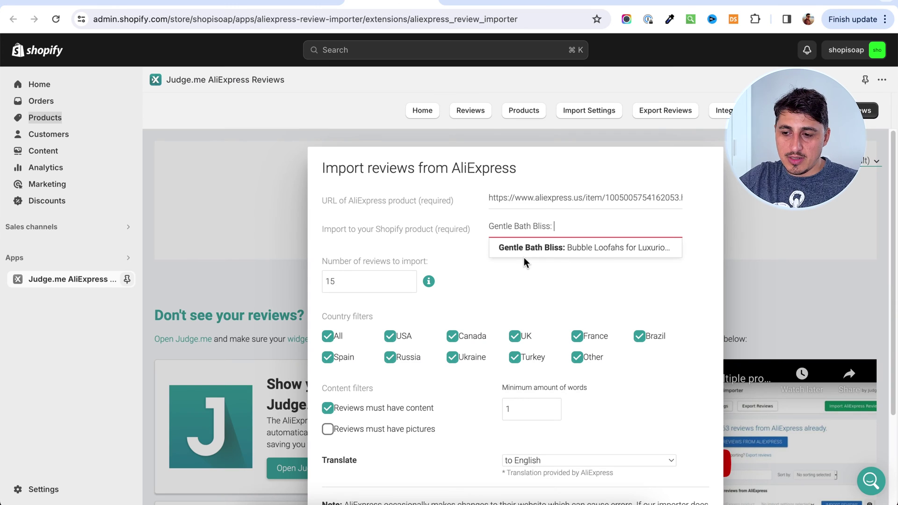
Pick the Gentle Bath Bliss loofah, set 20 reviews, and limit countries to USA, Canada and UK
{"action": "left_click", "coordinate": [525, 248]}
{"action": "scroll", "coordinate": [691, 366], "scroll_direction": "down", "scroll_amount": 3}
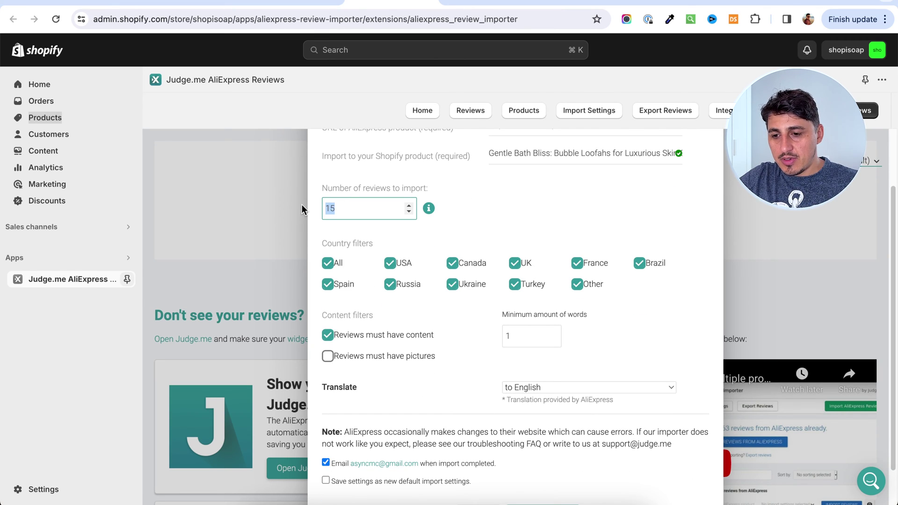
{"action": "type", "text": "20"}
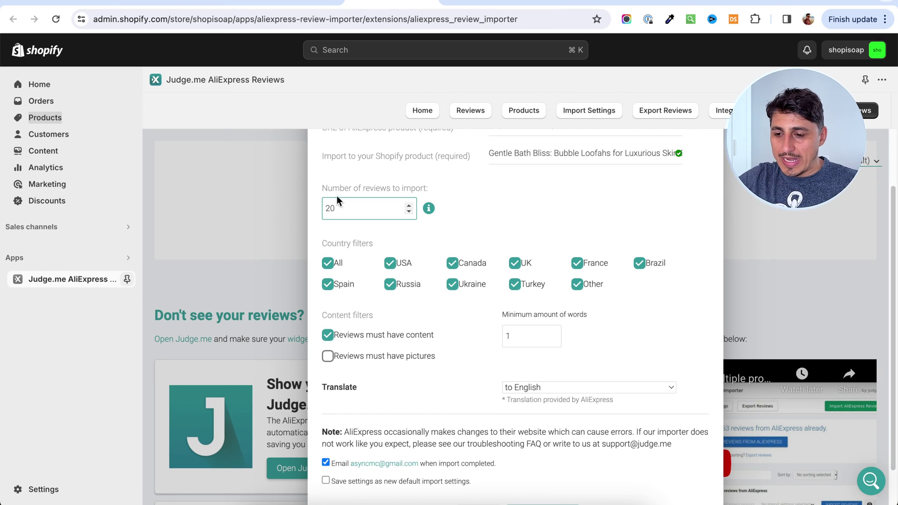
{"action": "left_click", "coordinate": [499, 193]}
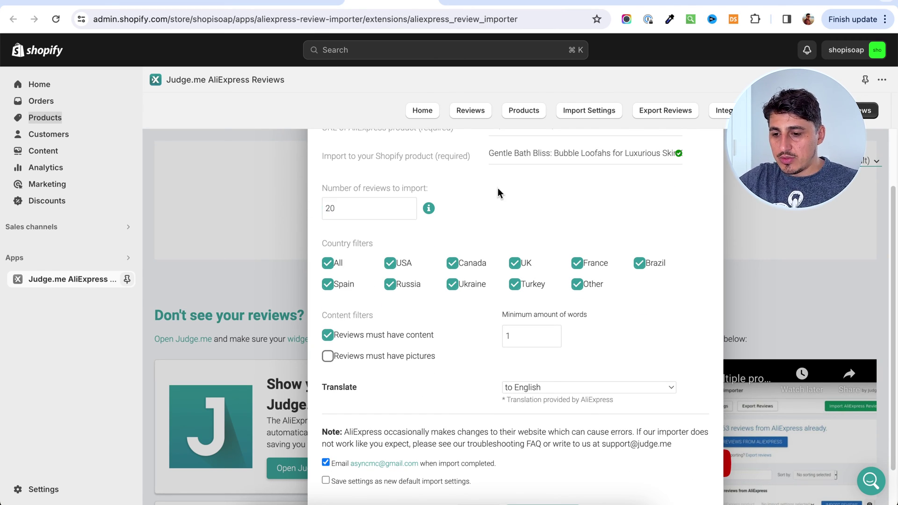
{"action": "left_click", "coordinate": [333, 266]}
{"action": "left_click", "coordinate": [389, 263]}
{"action": "left_click", "coordinate": [454, 264]}
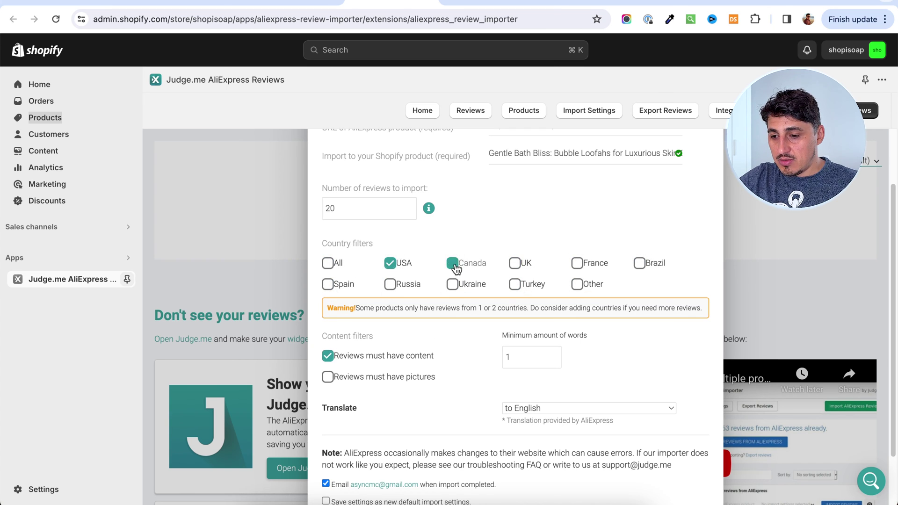
{"action": "left_click", "coordinate": [515, 263]}
Set a 3-word minimum, choose Do not translate, and start the review import
{"action": "scroll", "coordinate": [706, 262], "scroll_direction": "down", "scroll_amount": 2}
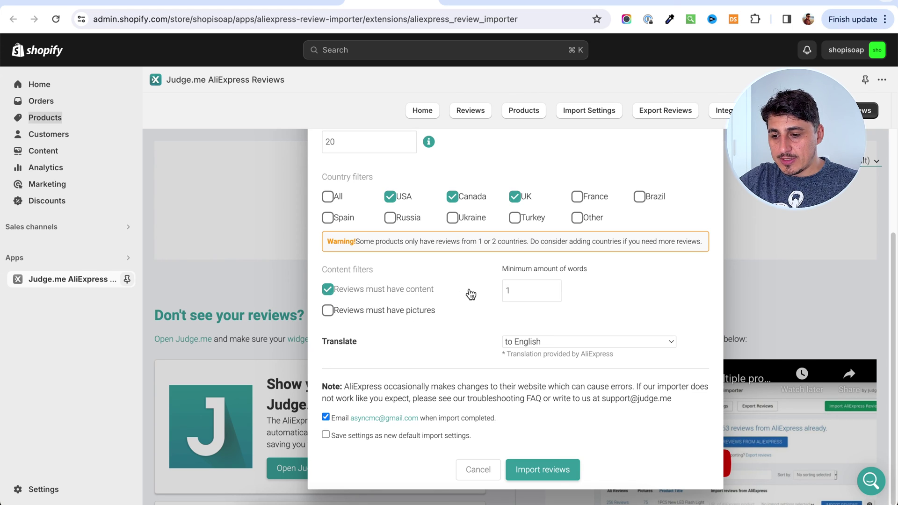
{"action": "double_click", "coordinate": [525, 290]}
{"action": "type", "text": "3"}
{"action": "left_click", "coordinate": [652, 299]}
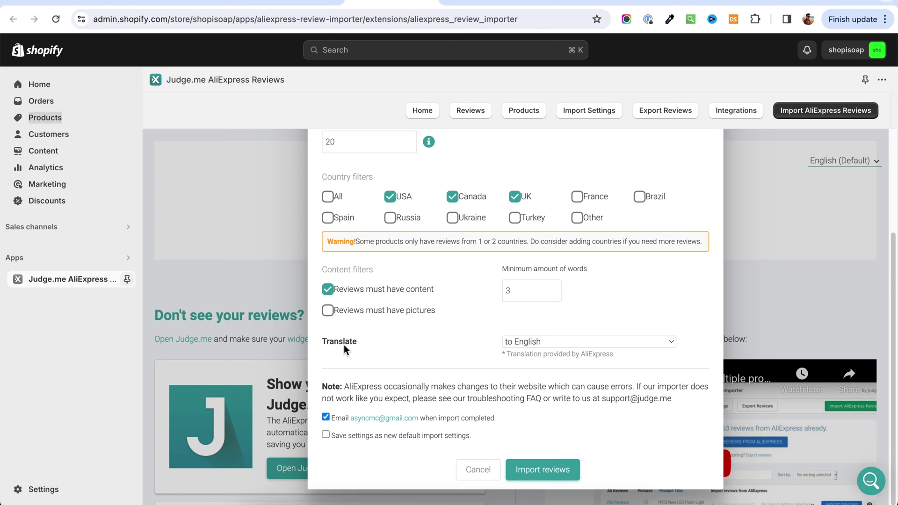
{"action": "left_click", "coordinate": [597, 346]}
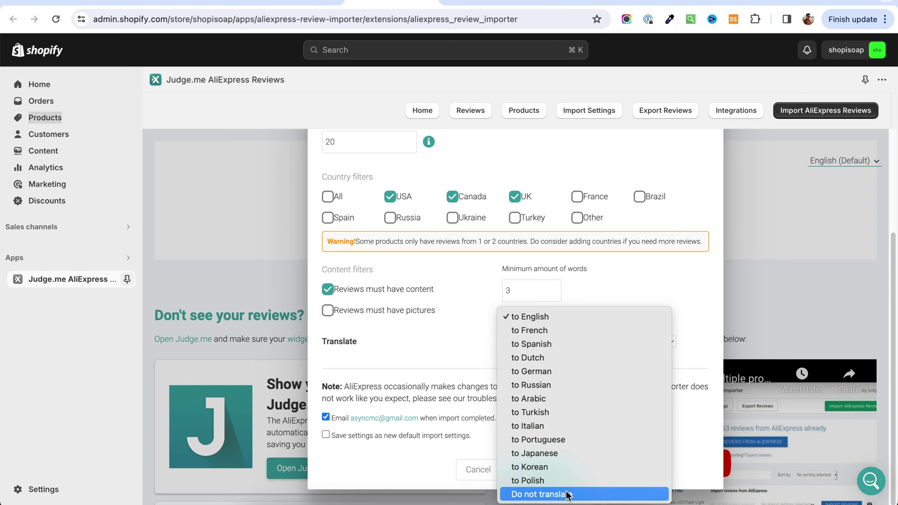
{"action": "left_click", "coordinate": [466, 470]}
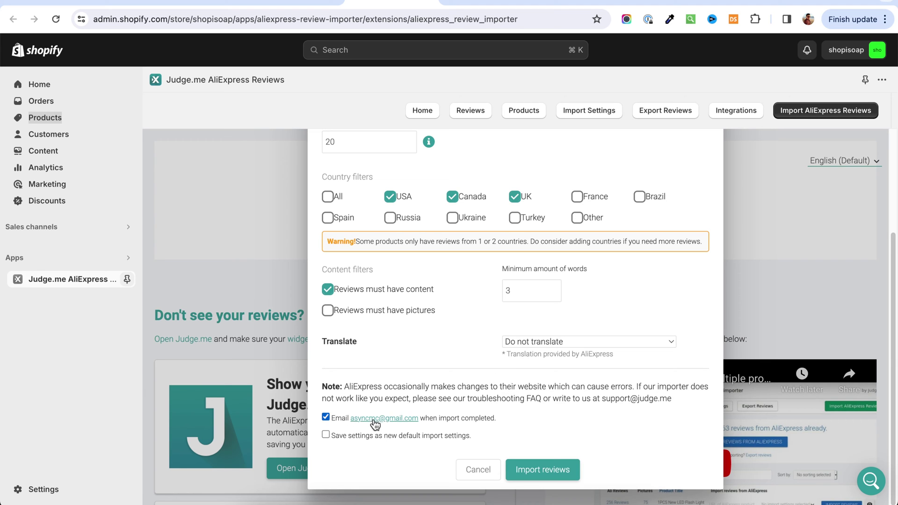
{"action": "left_click", "coordinate": [547, 471]}
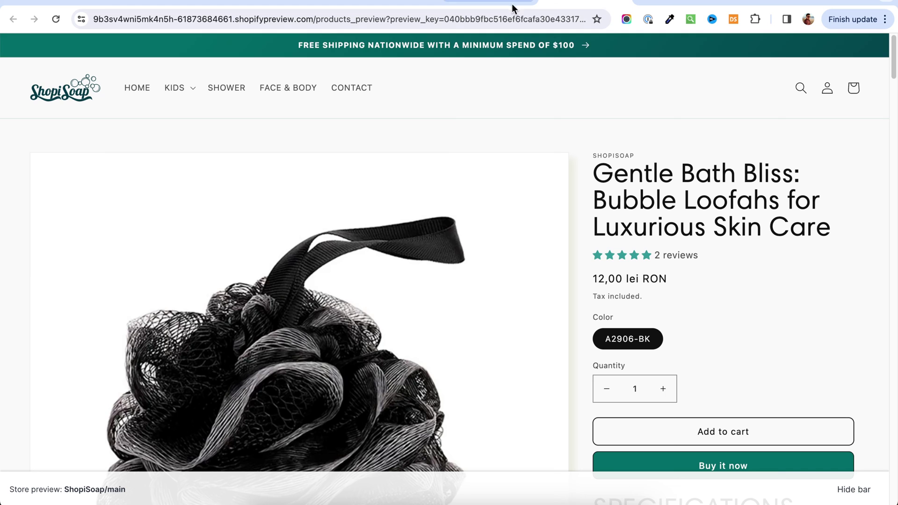
Jump to the loofah's Customer Reviews, showing 5.00 out of 5 from only 2 reviews
{"action": "left_click", "coordinate": [645, 258]}
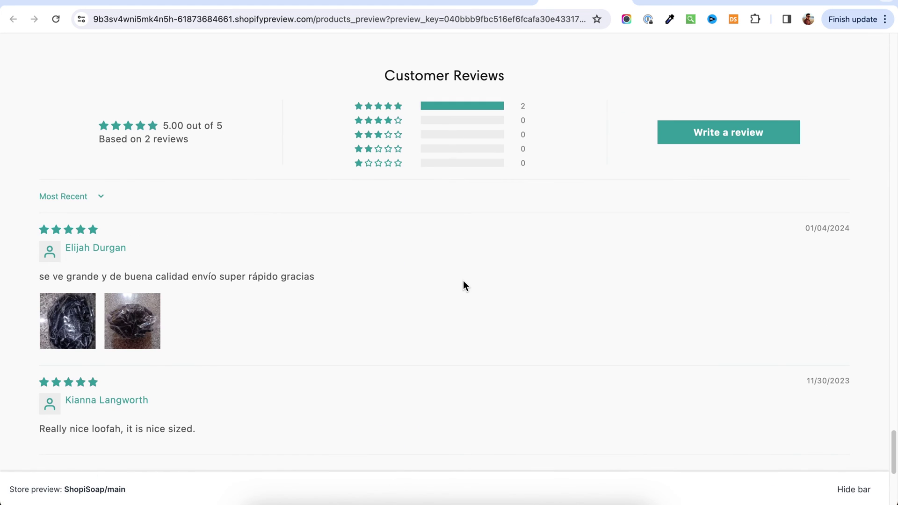
{"action": "scroll", "coordinate": [468, 282], "scroll_direction": "down", "scroll_amount": 2}
{"action": "scroll", "coordinate": [392, 287], "scroll_direction": "up", "scroll_amount": 5}
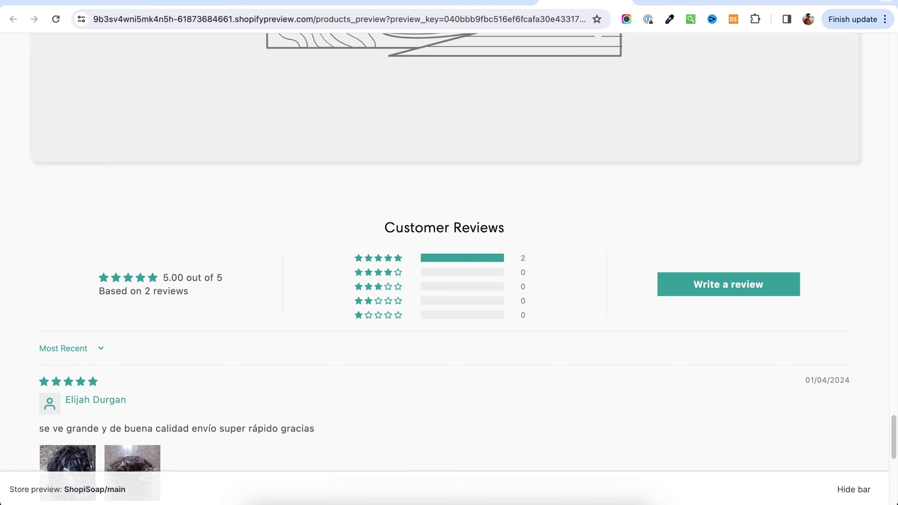
Re-enter the Gentle Bath Bliss product in the importer and import 15 English-translated reviews from all countries
{"action": "left_click", "coordinate": [486, 6]}
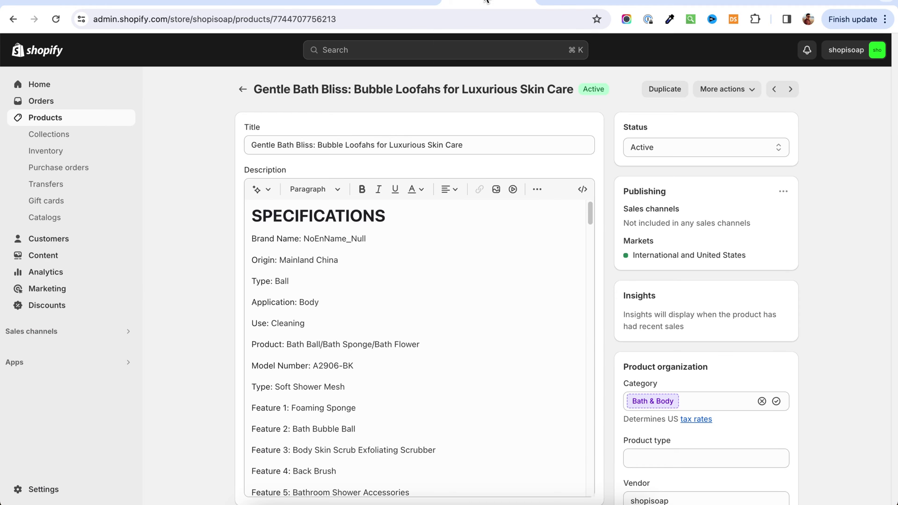
{"action": "left_click", "coordinate": [393, 5]}
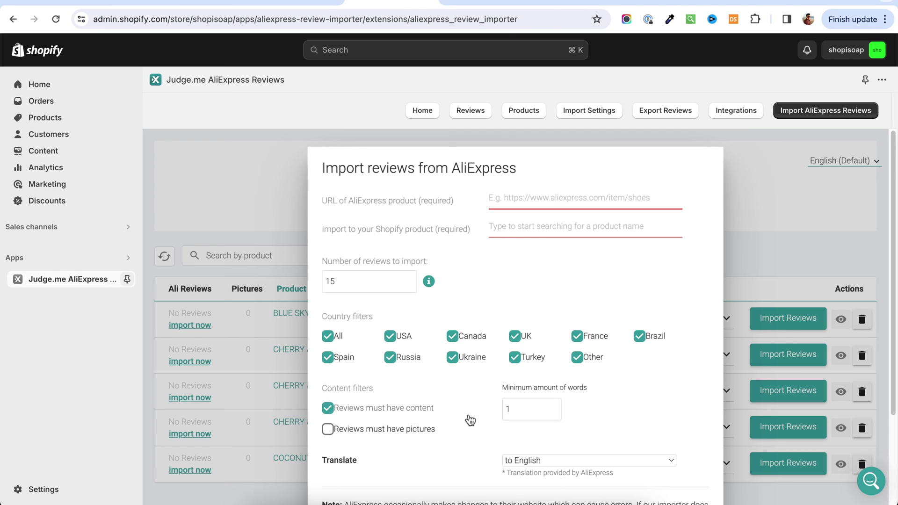
{"action": "scroll", "coordinate": [468, 402], "scroll_direction": "down", "scroll_amount": 3}
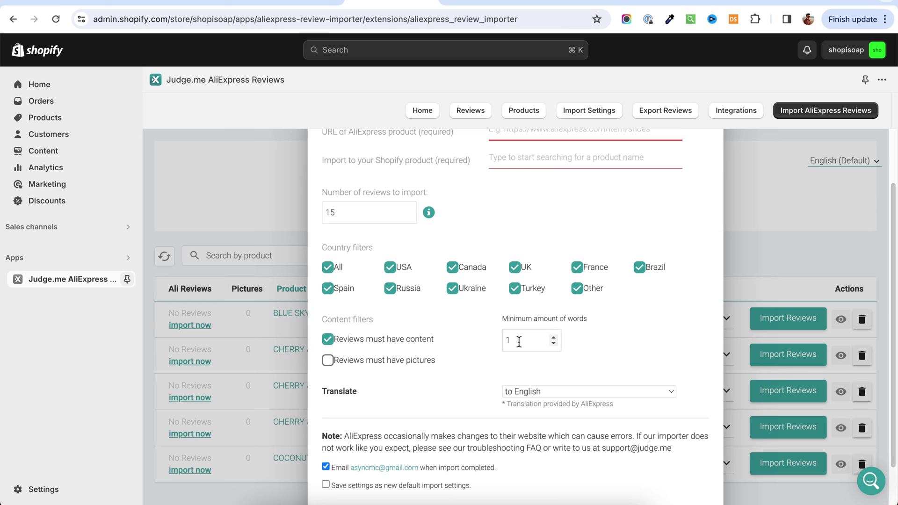
{"action": "scroll", "coordinate": [484, 390], "scroll_direction": "down", "scroll_amount": 1}
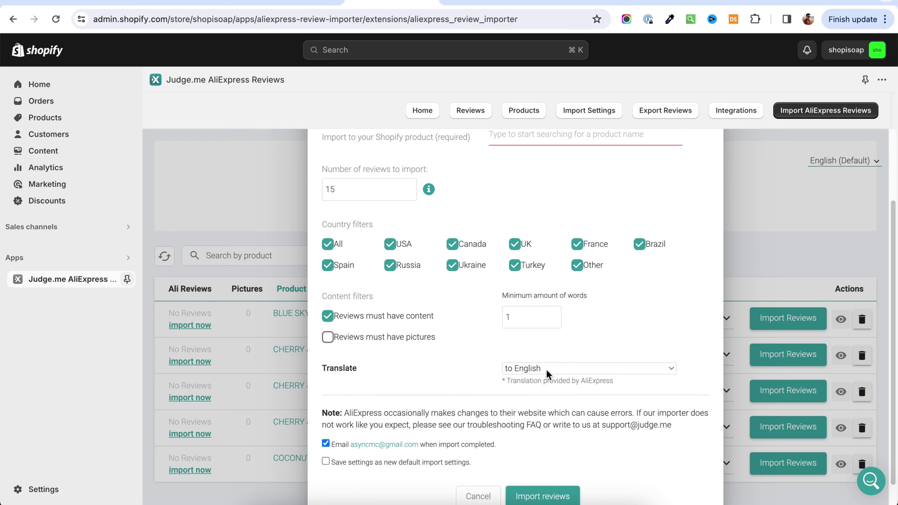
{"action": "scroll", "coordinate": [703, 189], "scroll_direction": "up", "scroll_amount": 3}
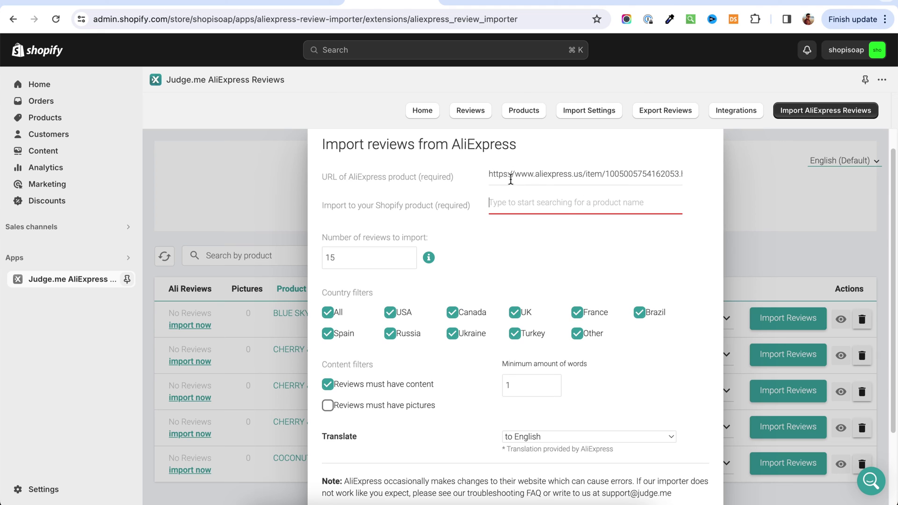
{"action": "key", "text": "super+v"}
{"action": "key", "text": "Return"}
{"action": "scroll", "coordinate": [694, 243], "scroll_direction": "down", "scroll_amount": 1}
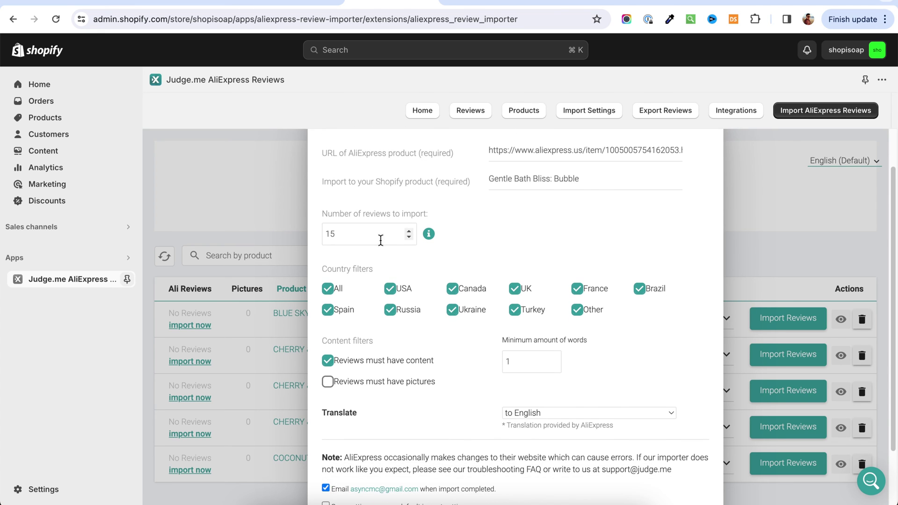
{"action": "scroll", "coordinate": [674, 323], "scroll_direction": "up", "scroll_amount": 2}
{"action": "scroll", "coordinate": [645, 402], "scroll_direction": "down", "scroll_amount": 5}
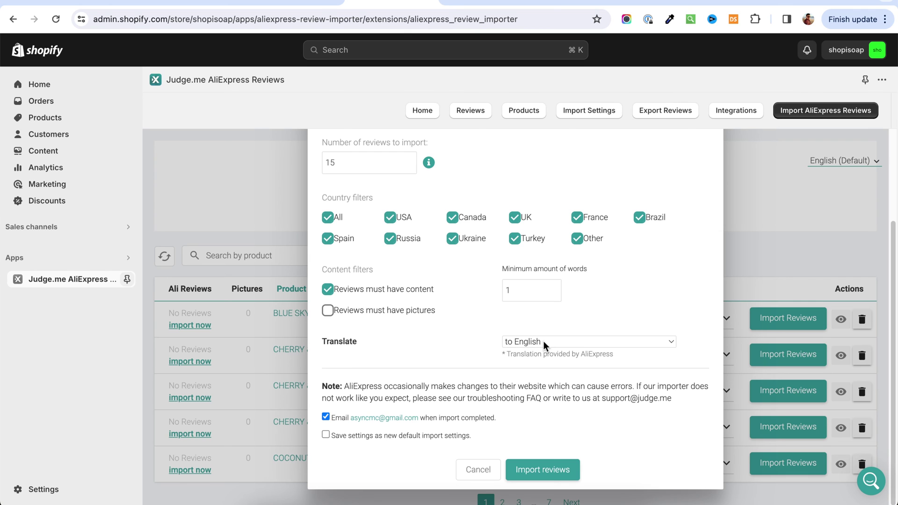
{"action": "left_click", "coordinate": [536, 469]}
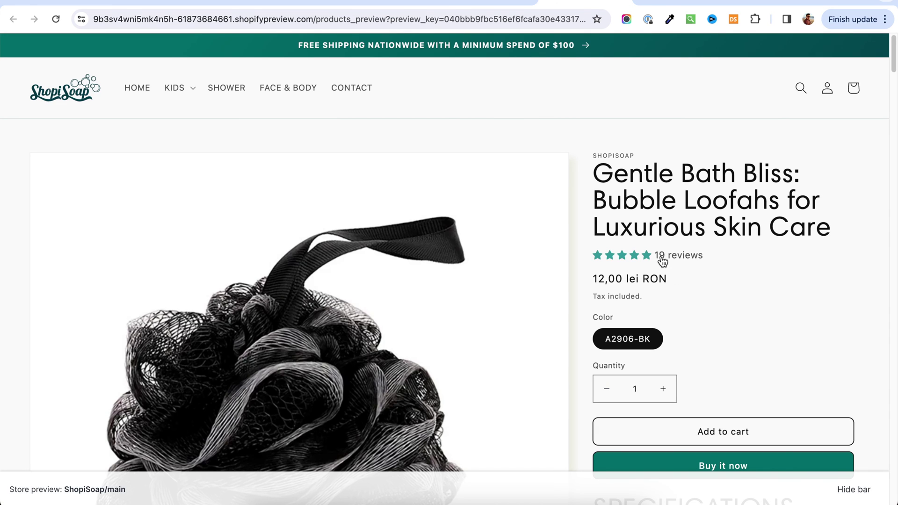
Jump to the Customer Reviews, scroll through the 19 five-star reviews, and return to the first page
{"action": "left_click", "coordinate": [662, 257]}
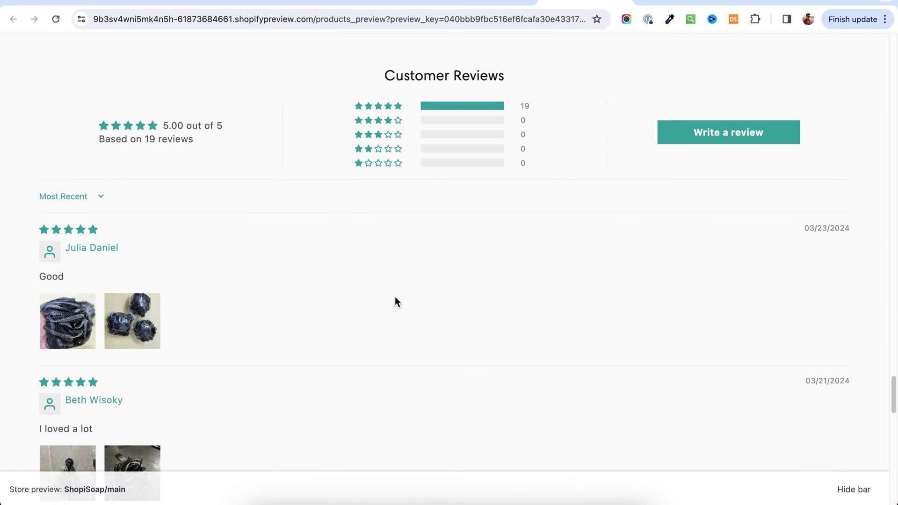
{"action": "scroll", "coordinate": [295, 303], "scroll_direction": "down", "scroll_amount": 9}
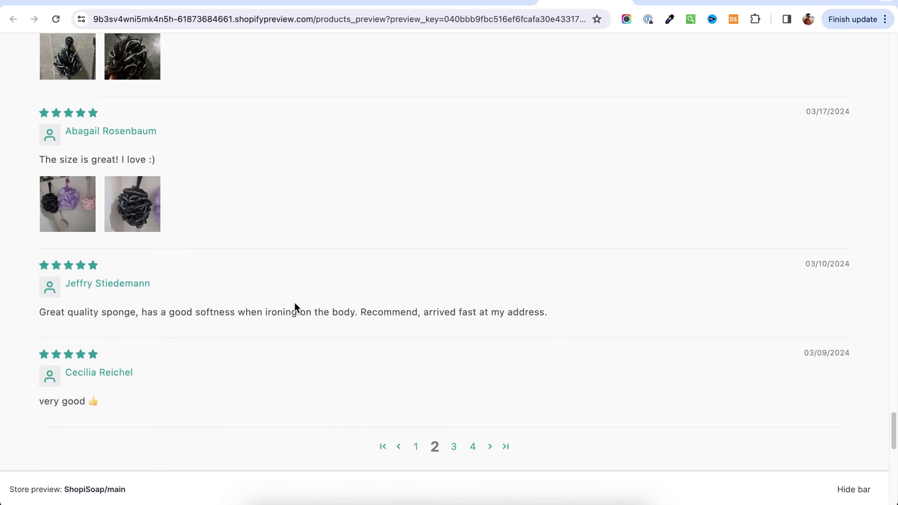
{"action": "scroll", "coordinate": [295, 305], "scroll_direction": "down", "scroll_amount": 3}
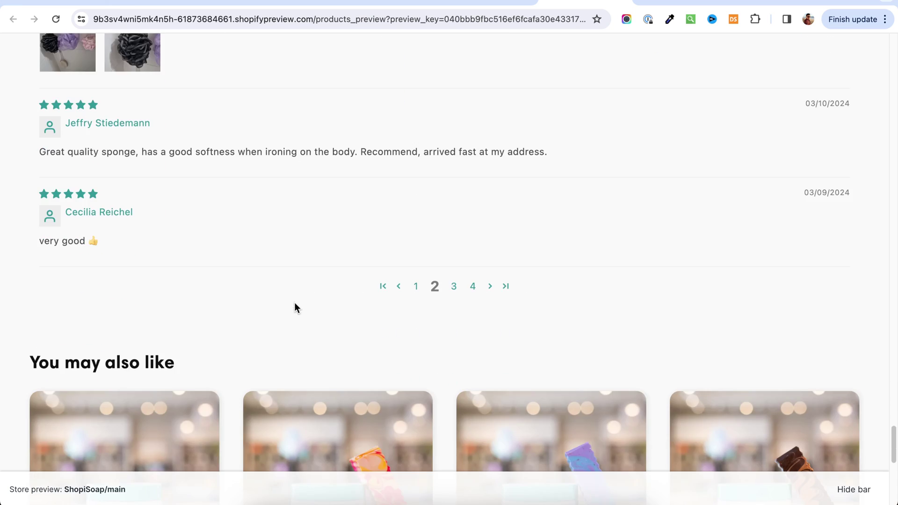
{"action": "left_click", "coordinate": [411, 287]}
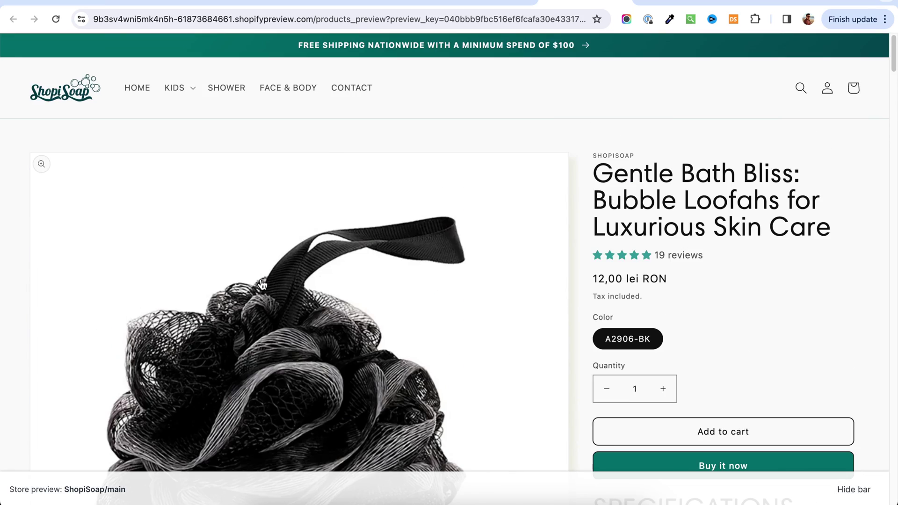